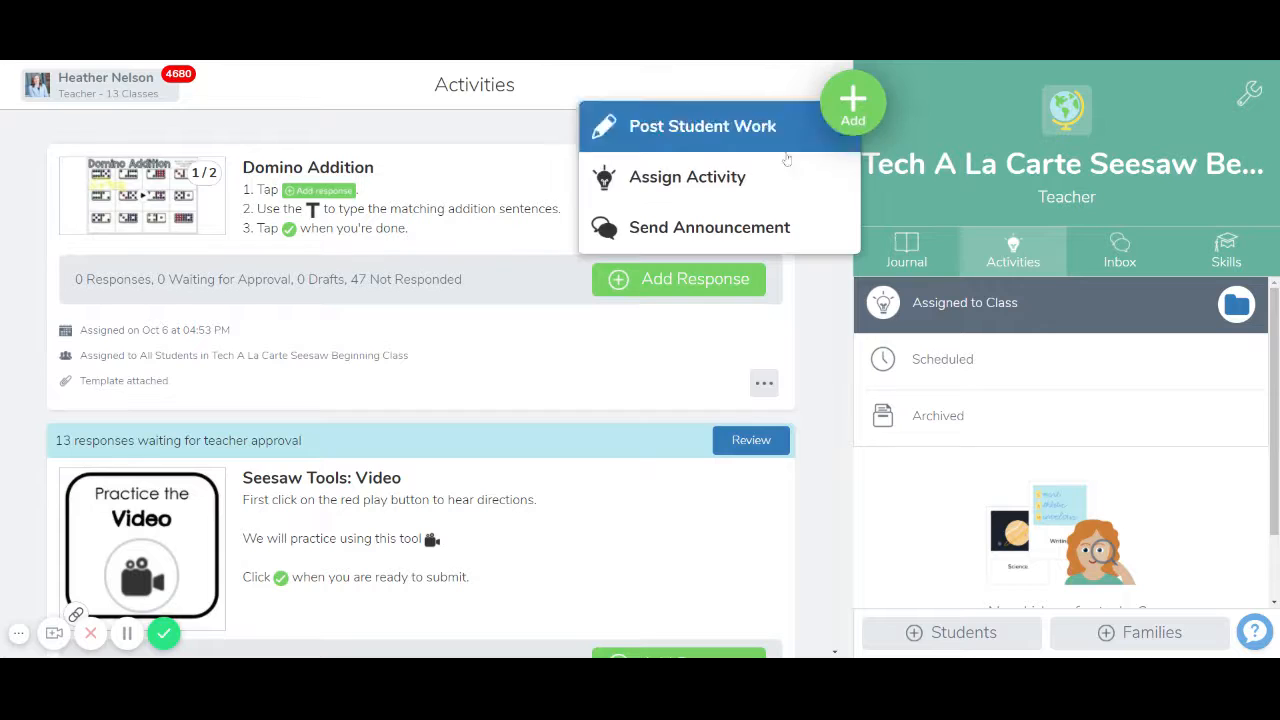
Open the activity library for assigning an activity and search the Community activities for "addition".
{"action": "left_click", "coordinate": [698, 186]}
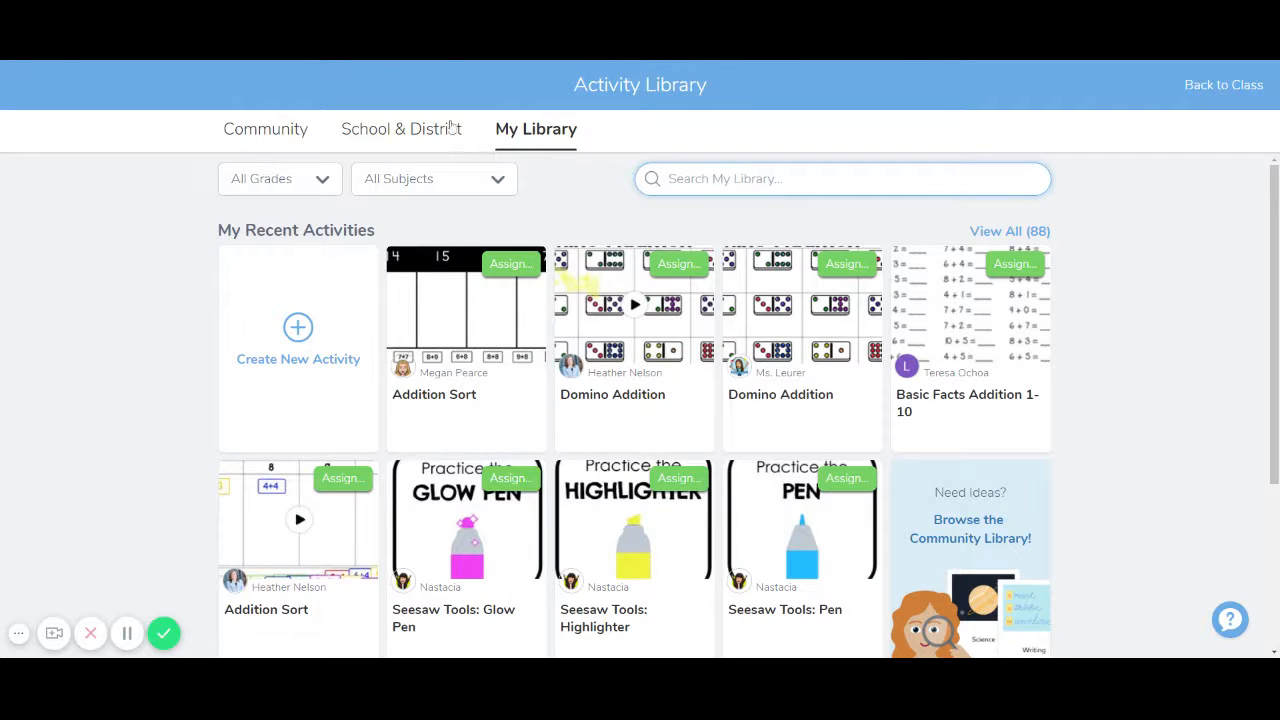
{"action": "left_click", "coordinate": [284, 138]}
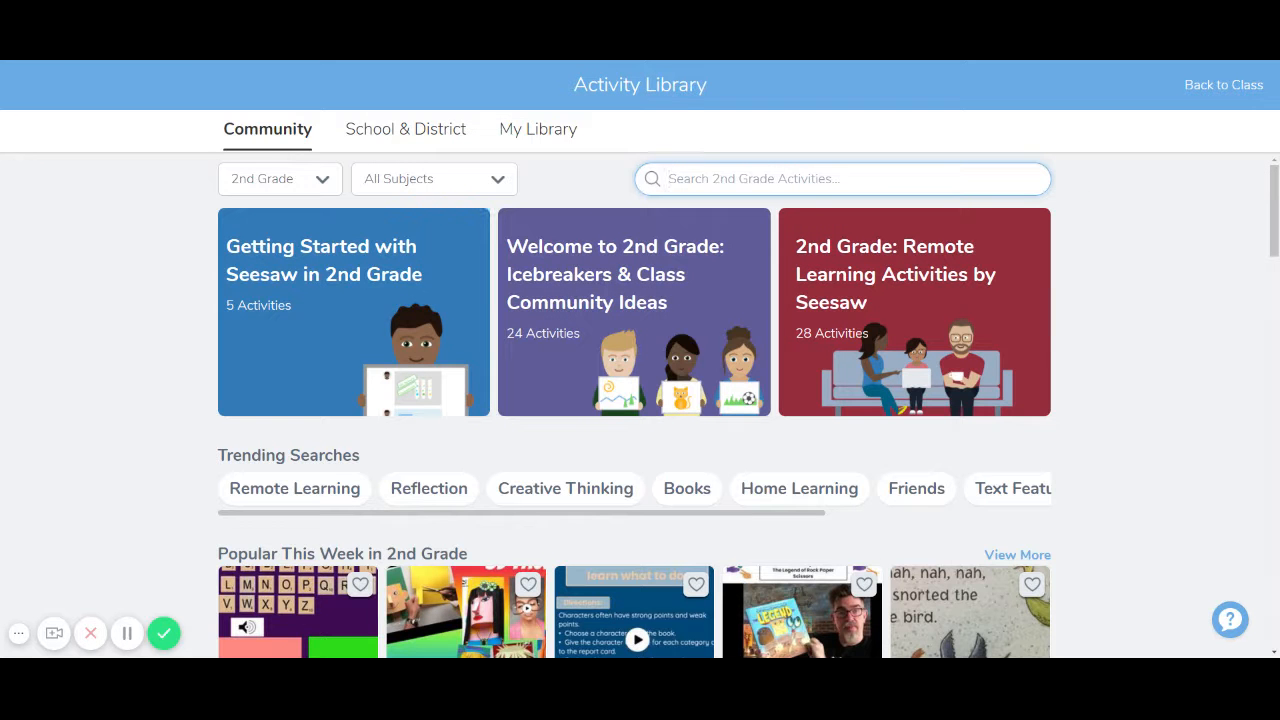
{"action": "type", "text": "add"}
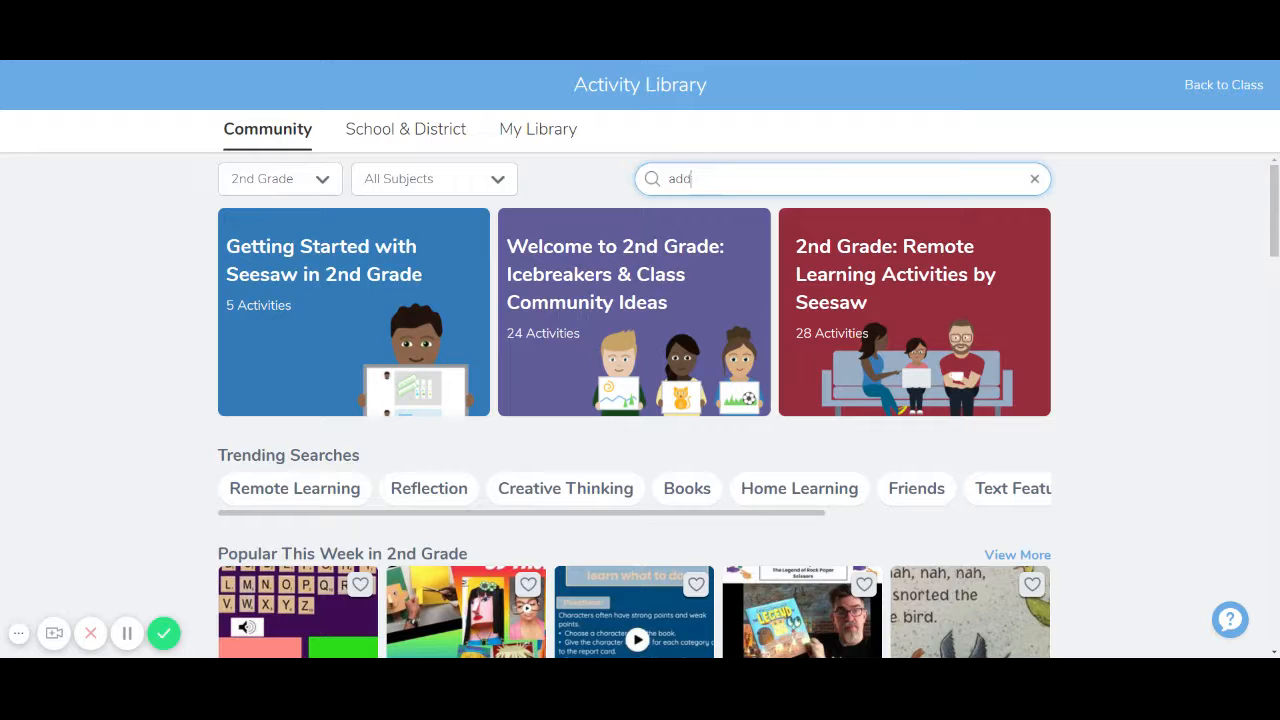
{"action": "type", "text": "tiotion"}
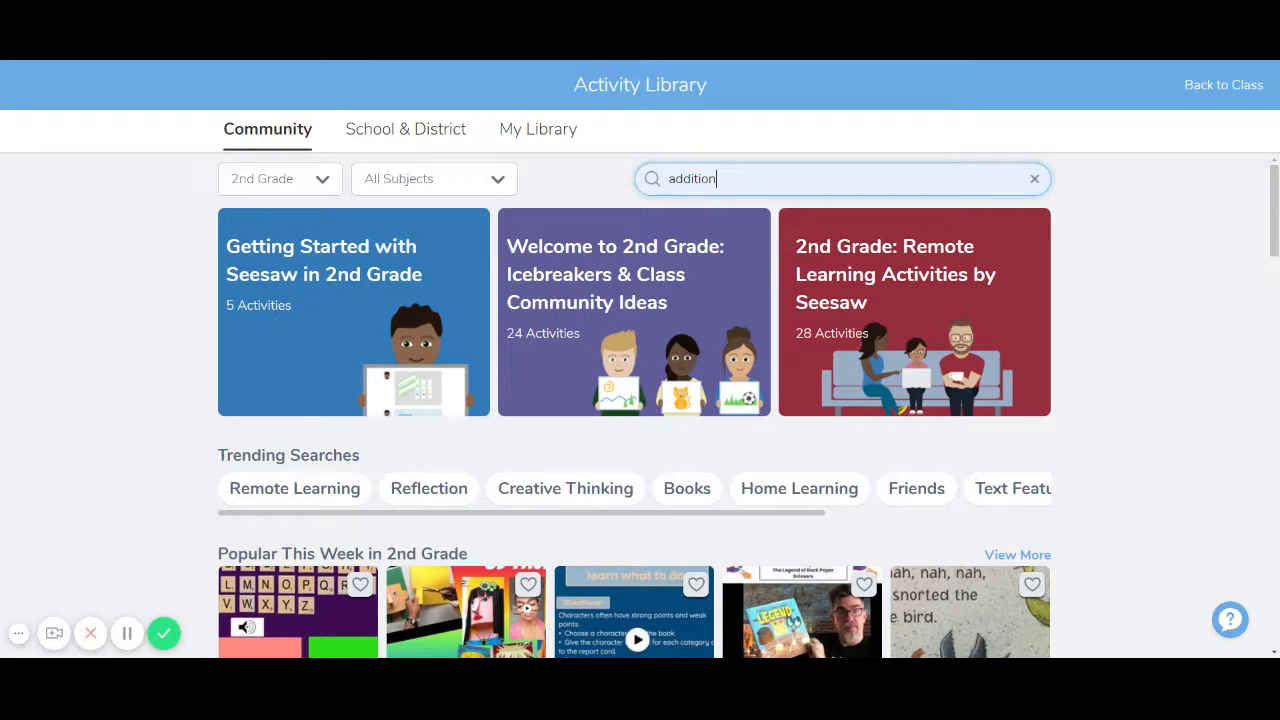
{"action": "key", "text": "Return"}
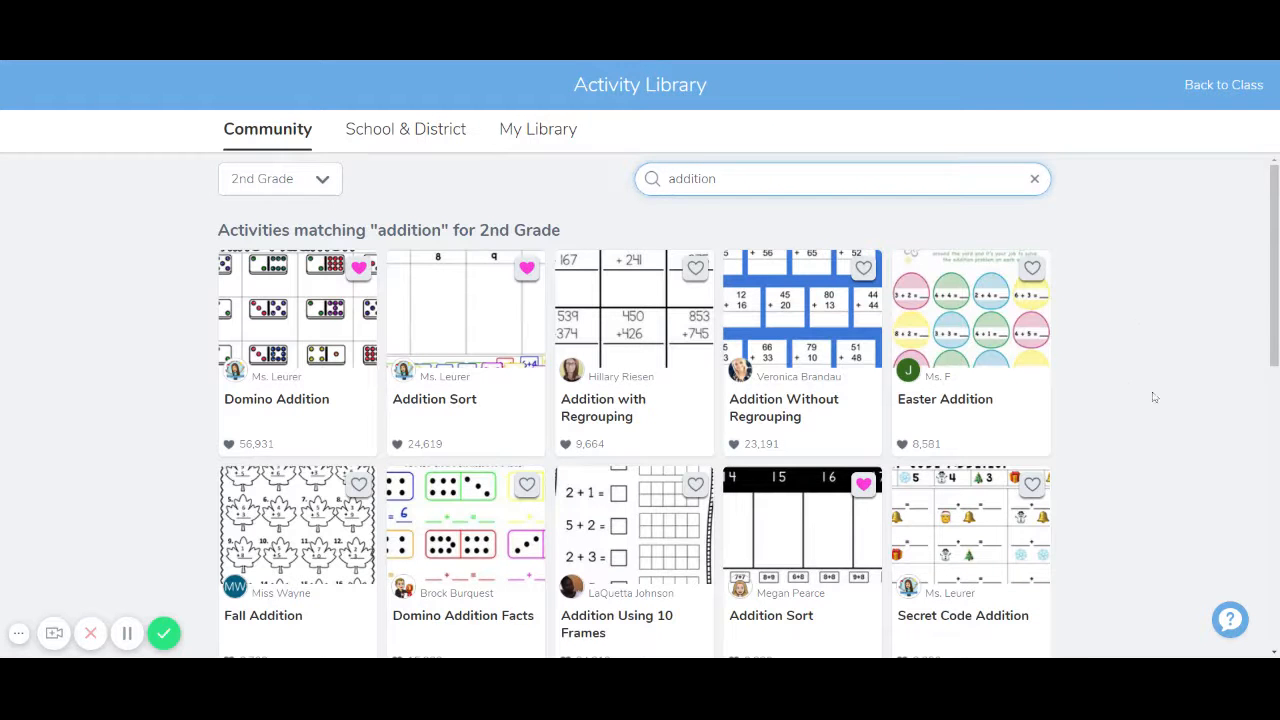
Browse the addition activities and check the collection options for the Addition Sort activity with columns 14 to 17.
{"action": "scroll", "coordinate": [1110, 386], "scroll_direction": "down", "scroll_amount": 1}
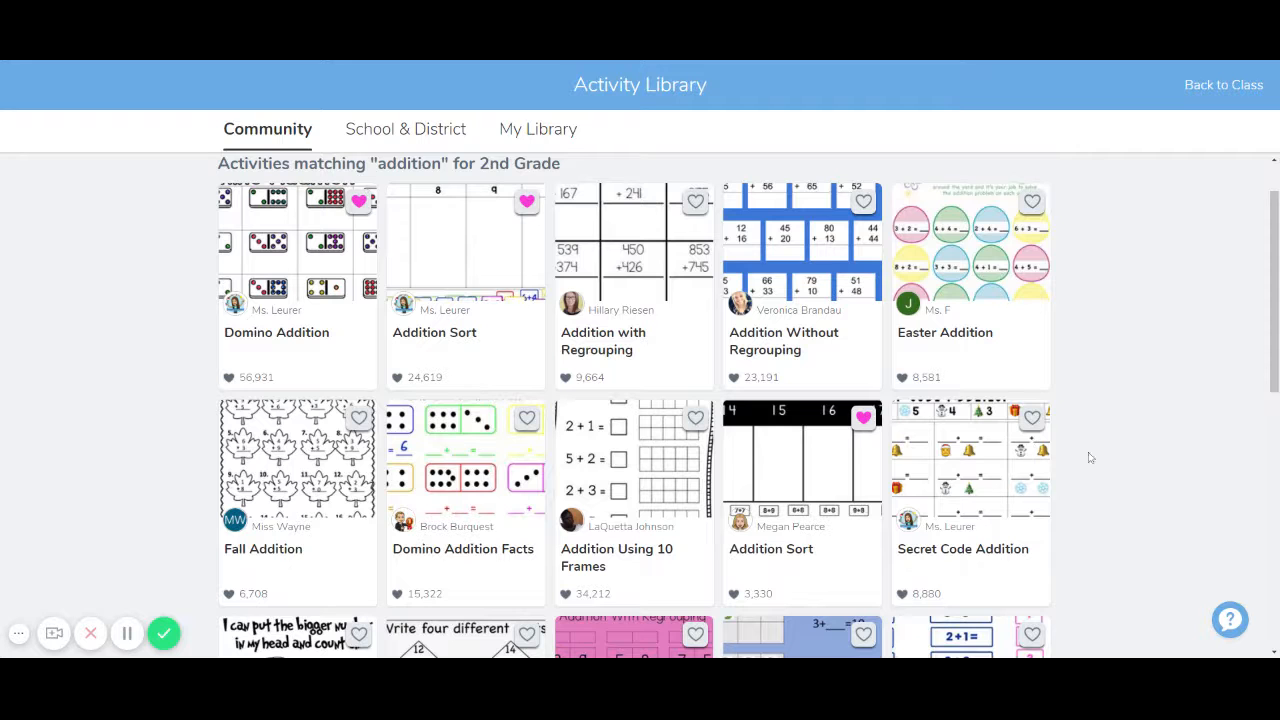
{"action": "left_click", "coordinate": [864, 417]}
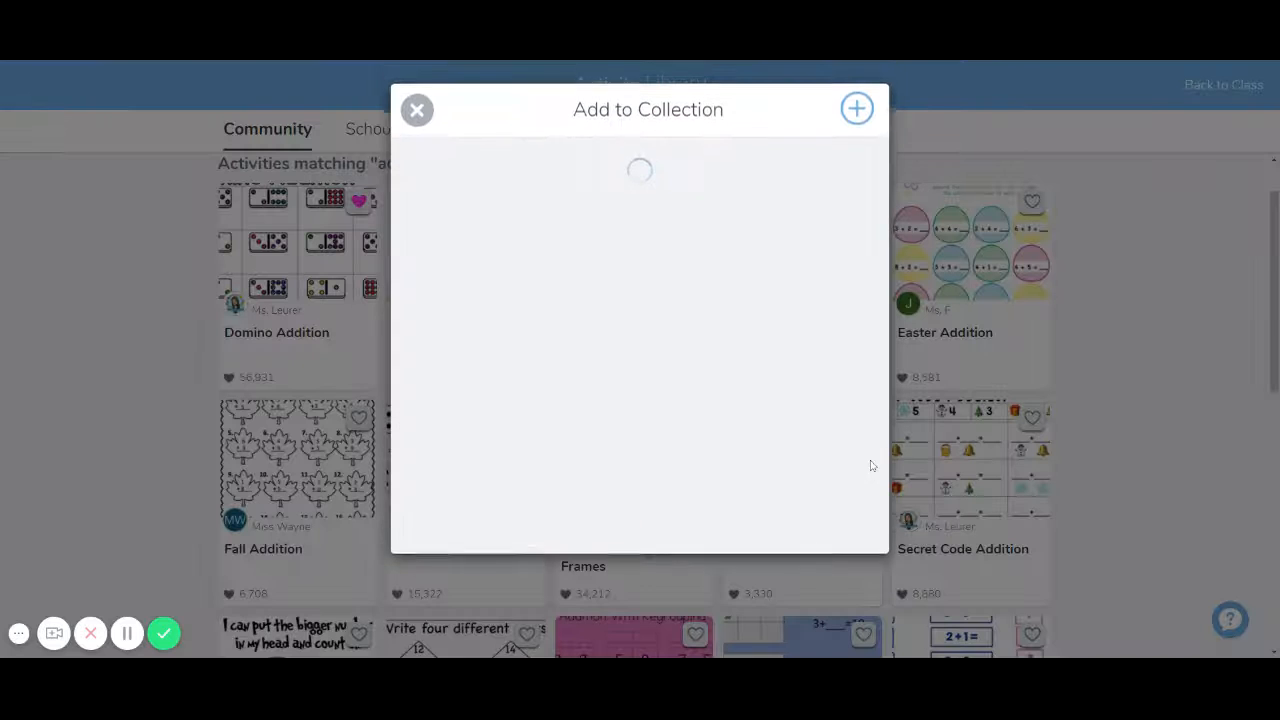
{"action": "left_click", "coordinate": [417, 112]}
{"action": "scroll", "coordinate": [1000, 452], "scroll_direction": "down", "scroll_amount": 3}
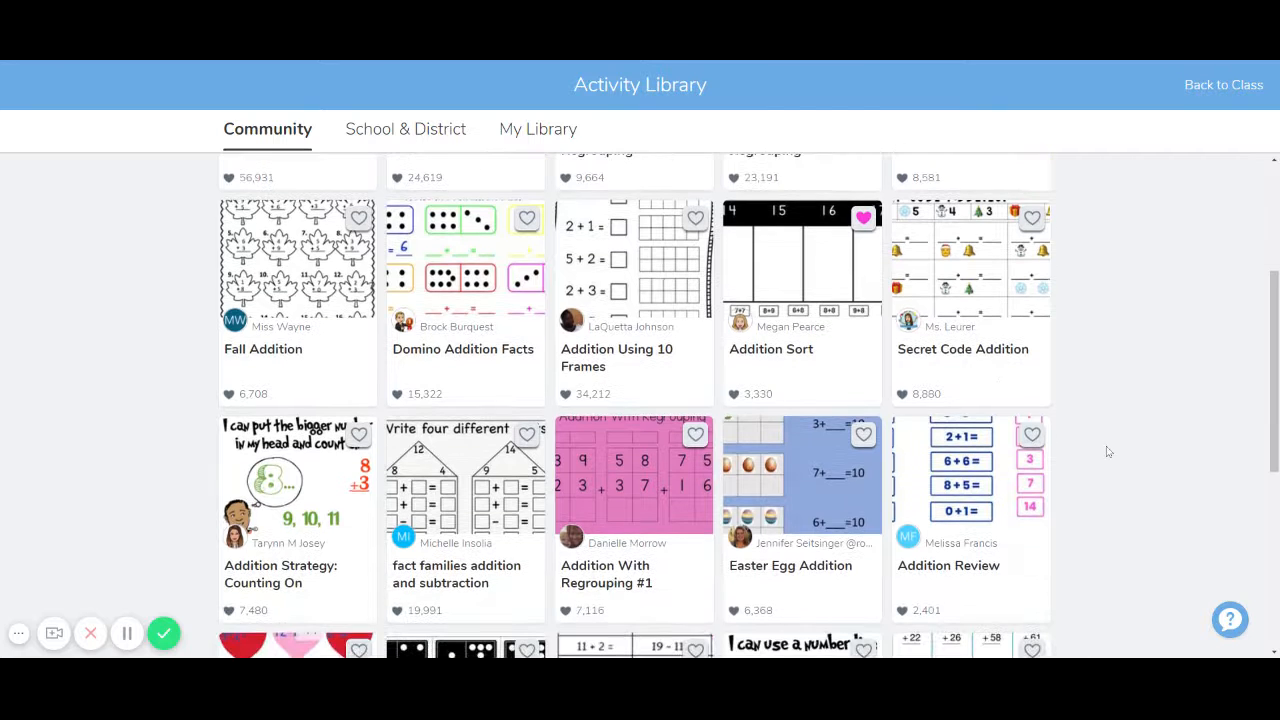
{"action": "scroll", "coordinate": [1107, 455], "scroll_direction": "down", "scroll_amount": 1}
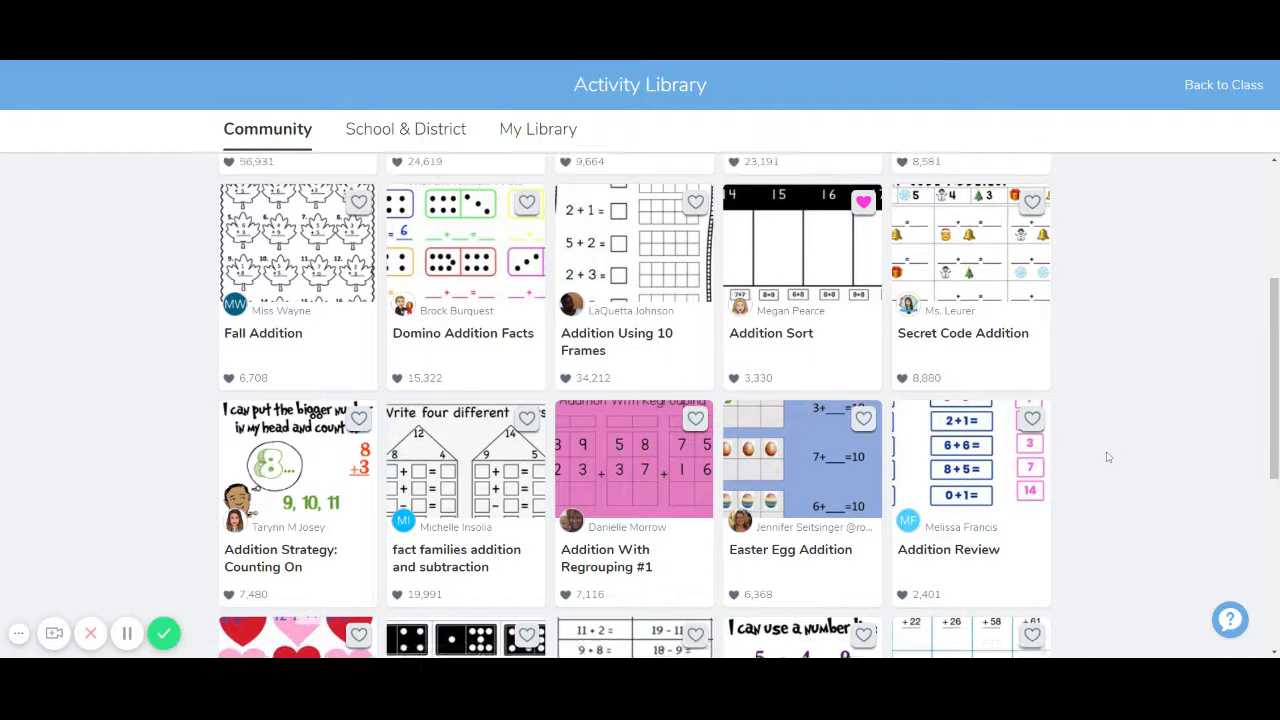
{"action": "scroll", "coordinate": [1107, 455], "scroll_direction": "up", "scroll_amount": 3}
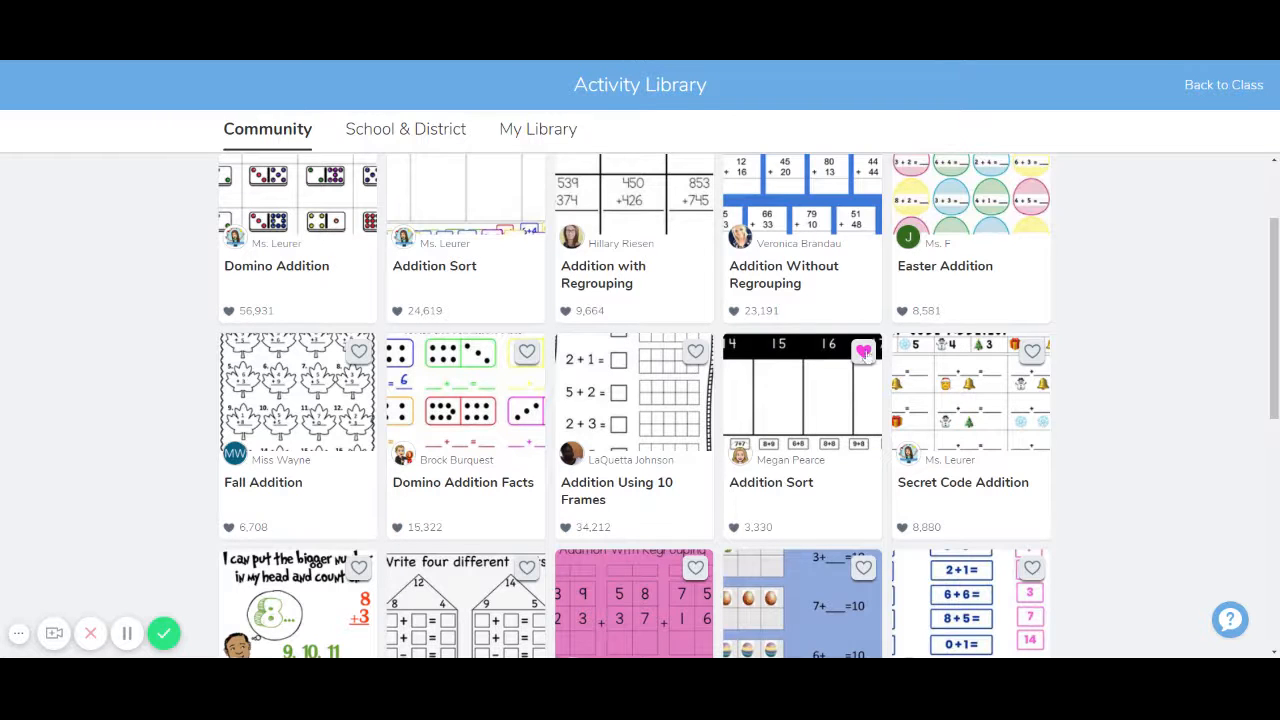
{"action": "left_click", "coordinate": [864, 352]}
{"action": "left_click", "coordinate": [417, 114]}
Open the Addition Sort activity with columns 14 to 17 from My Library and make an editable copy of it.
{"action": "left_click", "coordinate": [558, 132]}
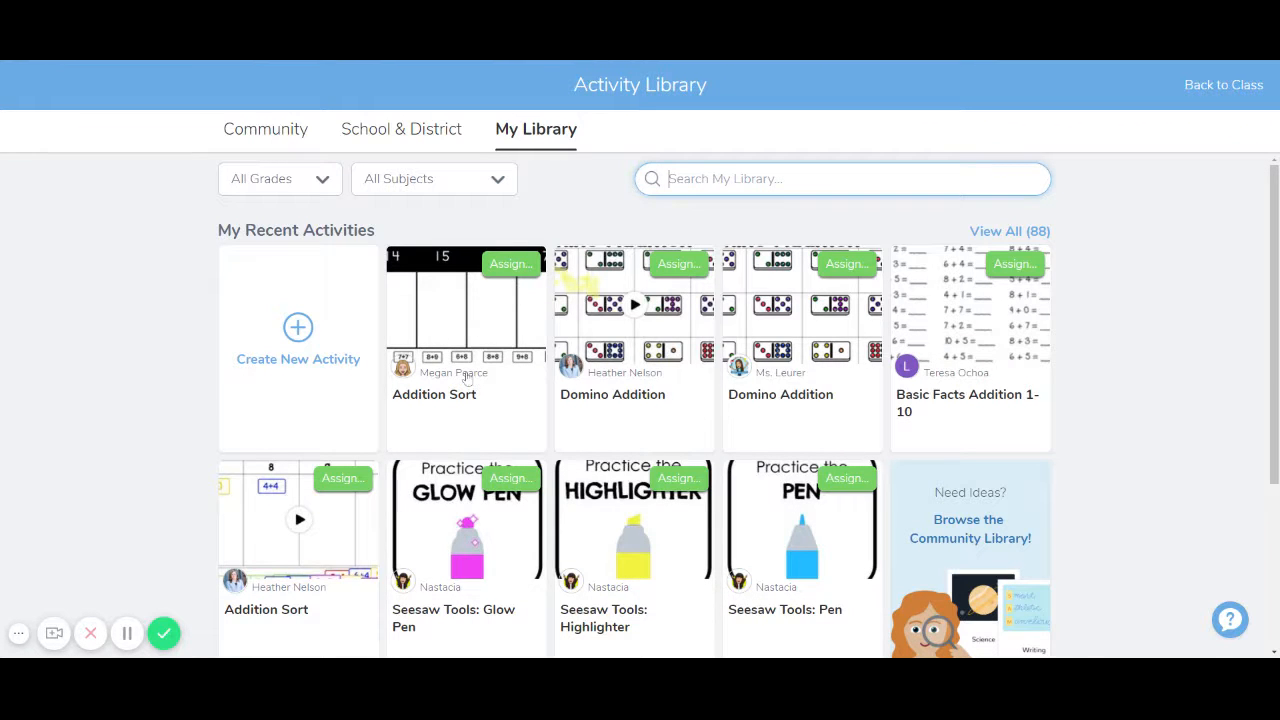
{"action": "left_click", "coordinate": [452, 402]}
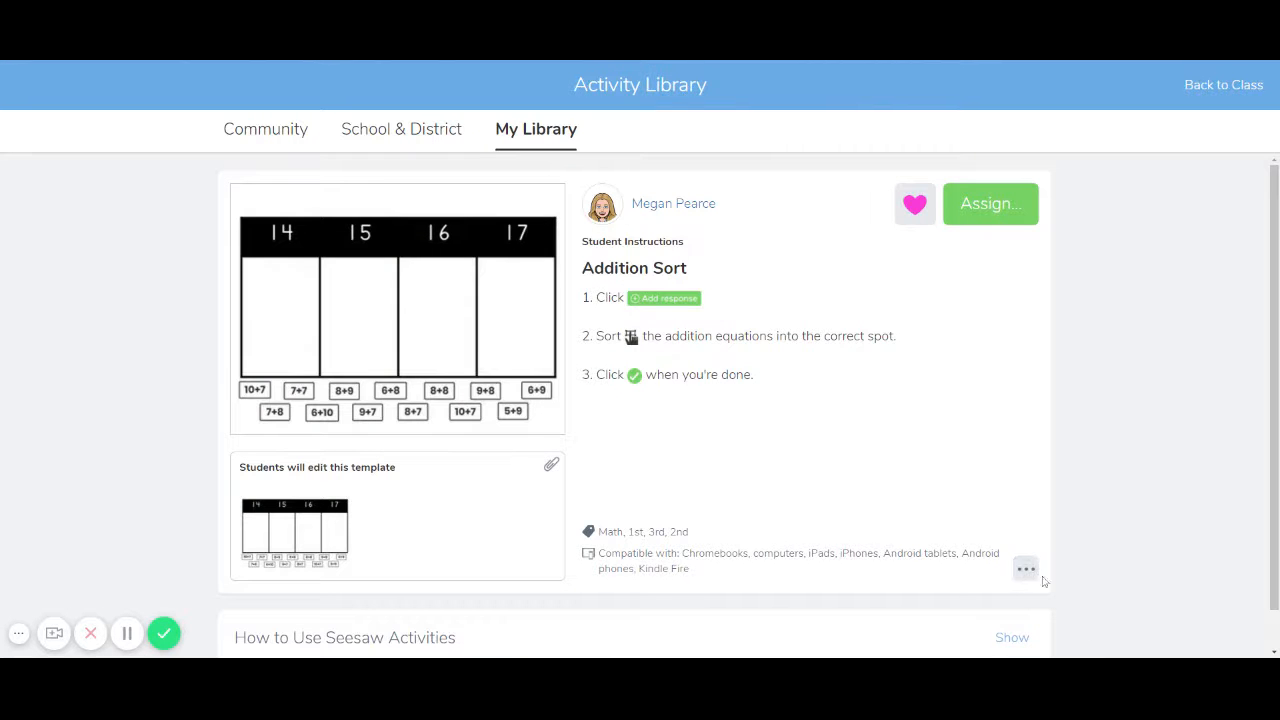
{"action": "left_click", "coordinate": [1030, 574]}
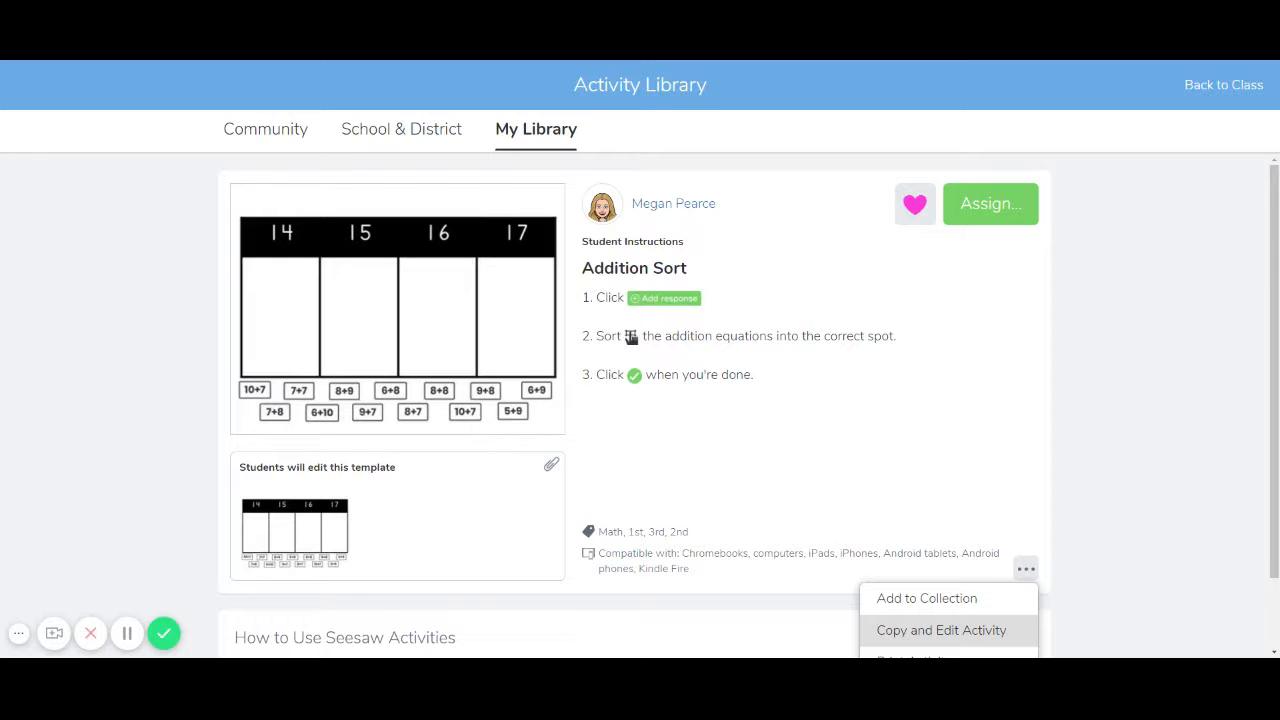
{"action": "left_click", "coordinate": [941, 630]}
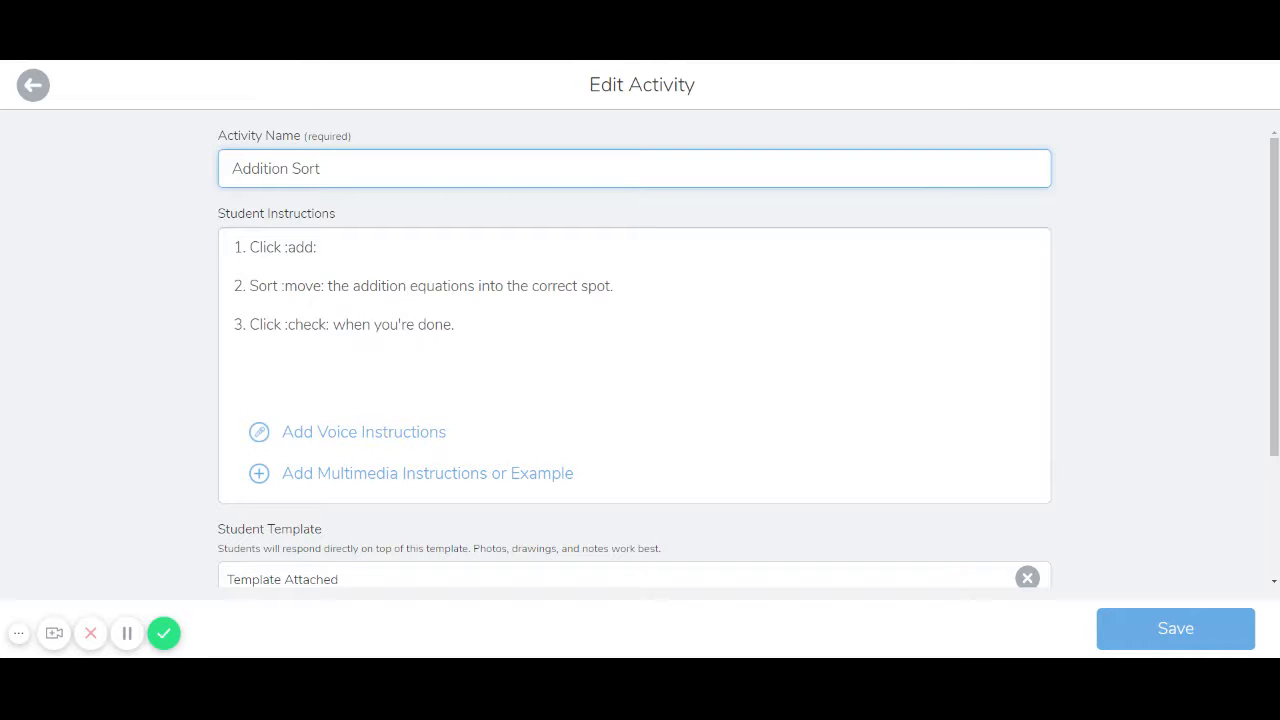
Reword the second student instruction to "Click :move: and sort the addition equations into the correct spot.".
{"action": "left_click", "coordinate": [250, 286]}
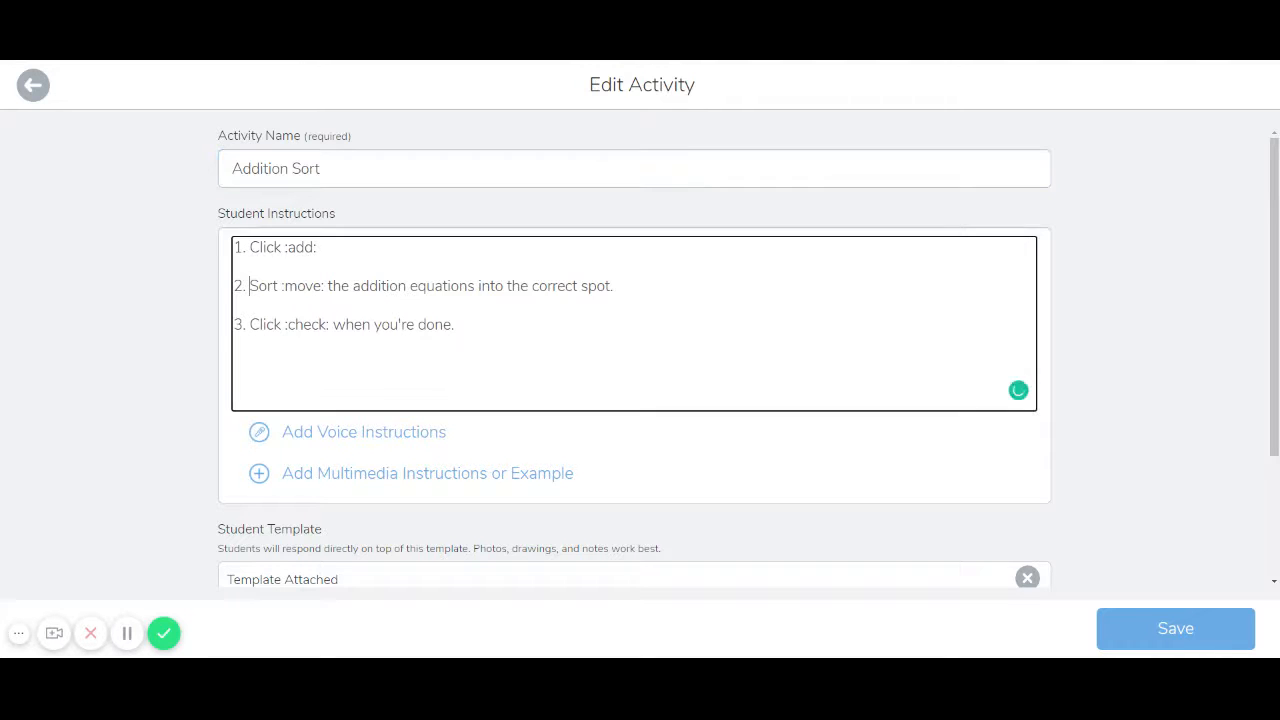
{"action": "type", "text": "Click"}
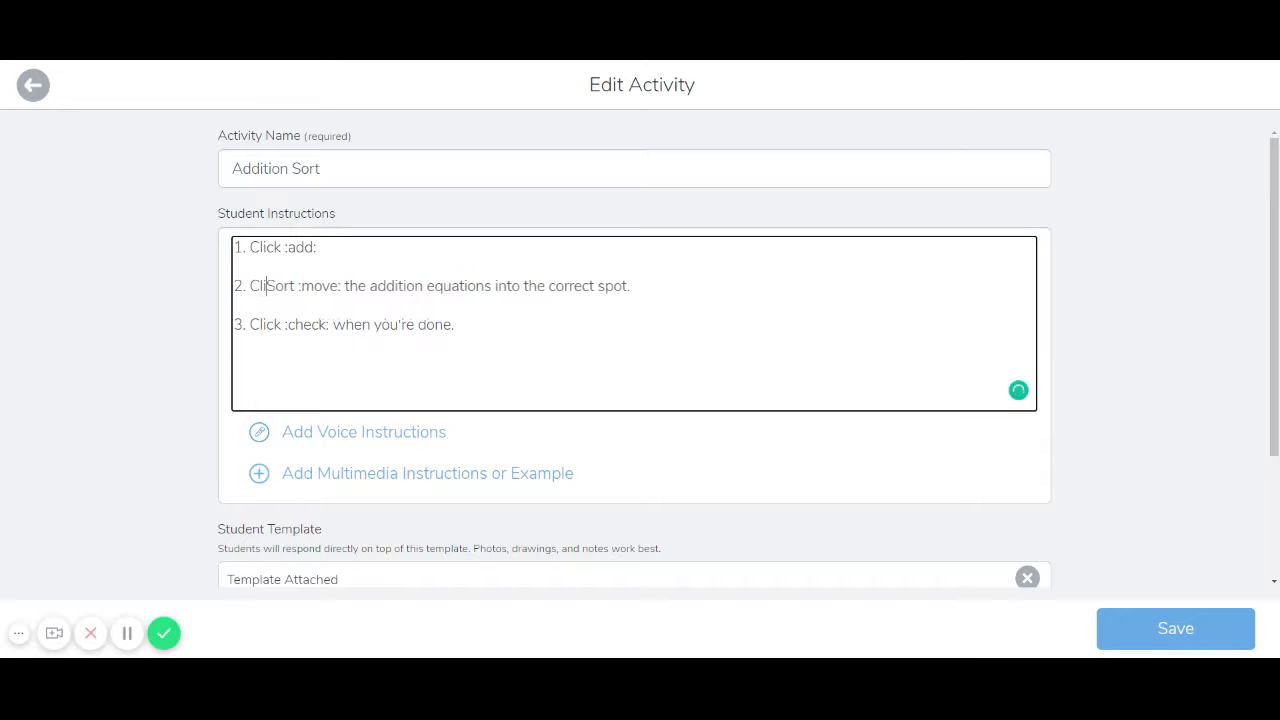
{"action": "key", "text": "Delete"}
{"action": "key", "text": "Delete"}
{"action": "key", "text": "Delete"}
{"action": "key", "text": "Delete"}
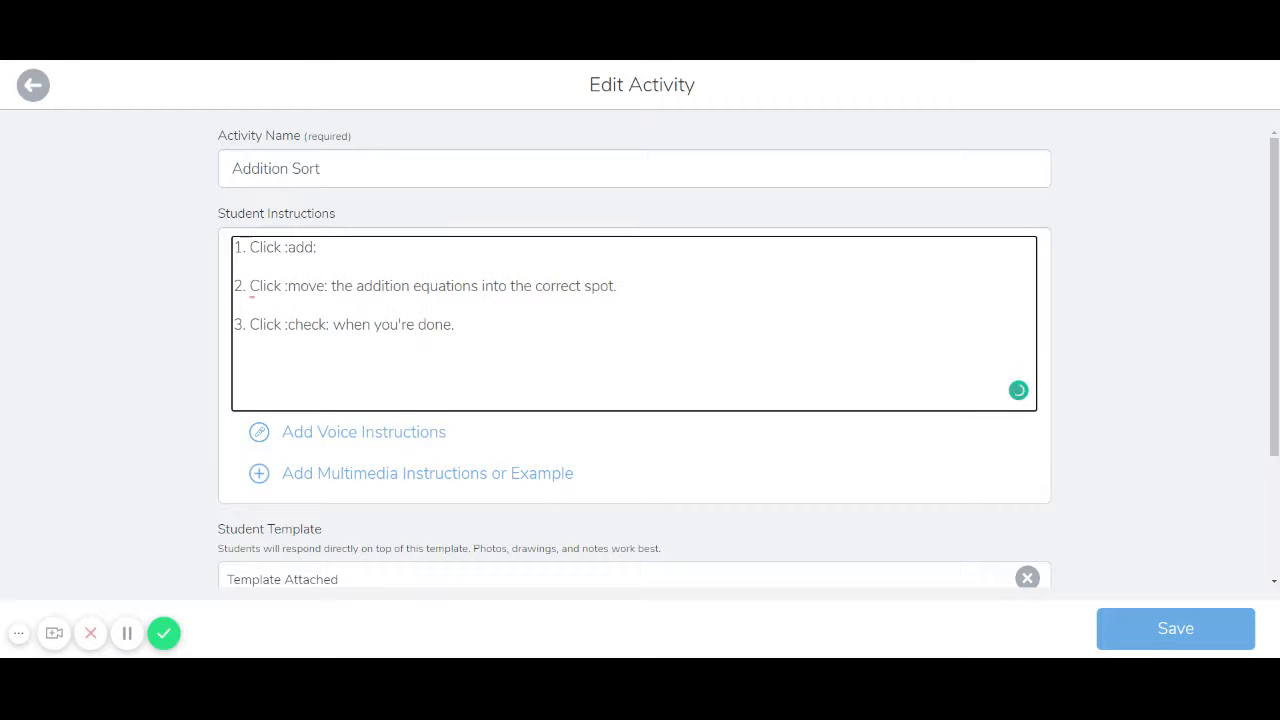
{"action": "left_click", "coordinate": [331, 286]}
{"action": "type", "text": "and so"}
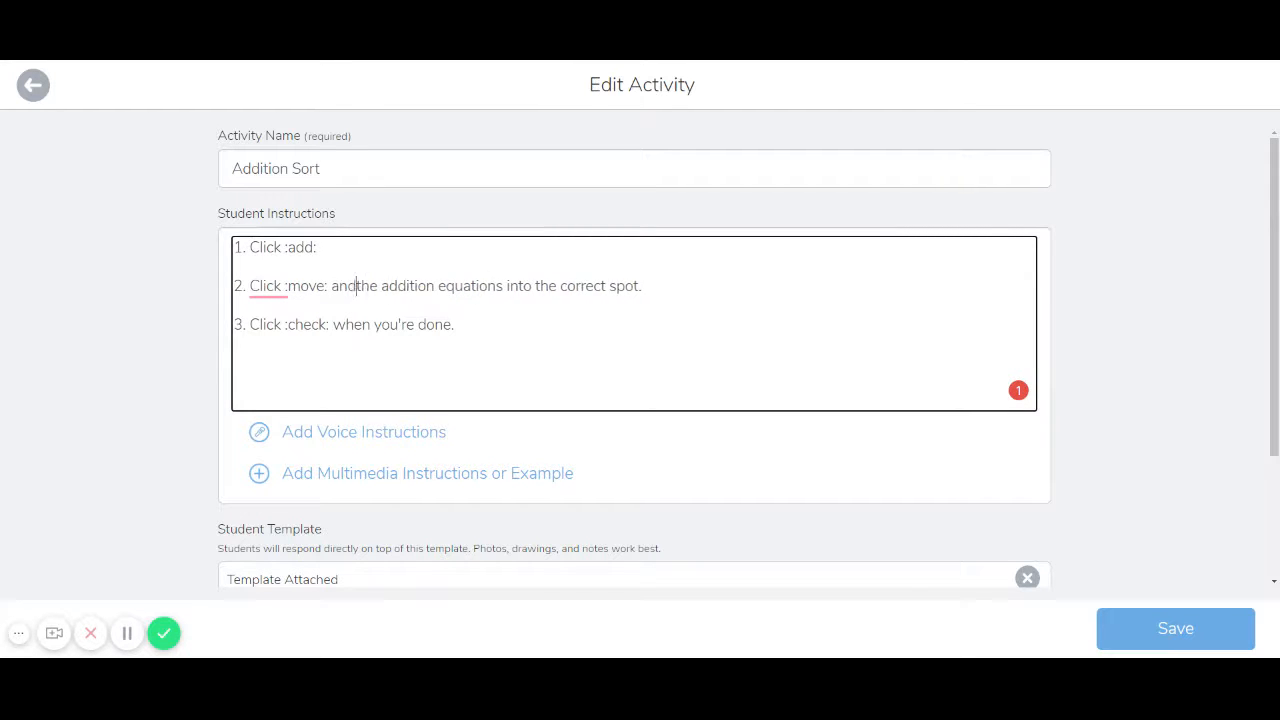
{"action": "type", "text": "rt"}
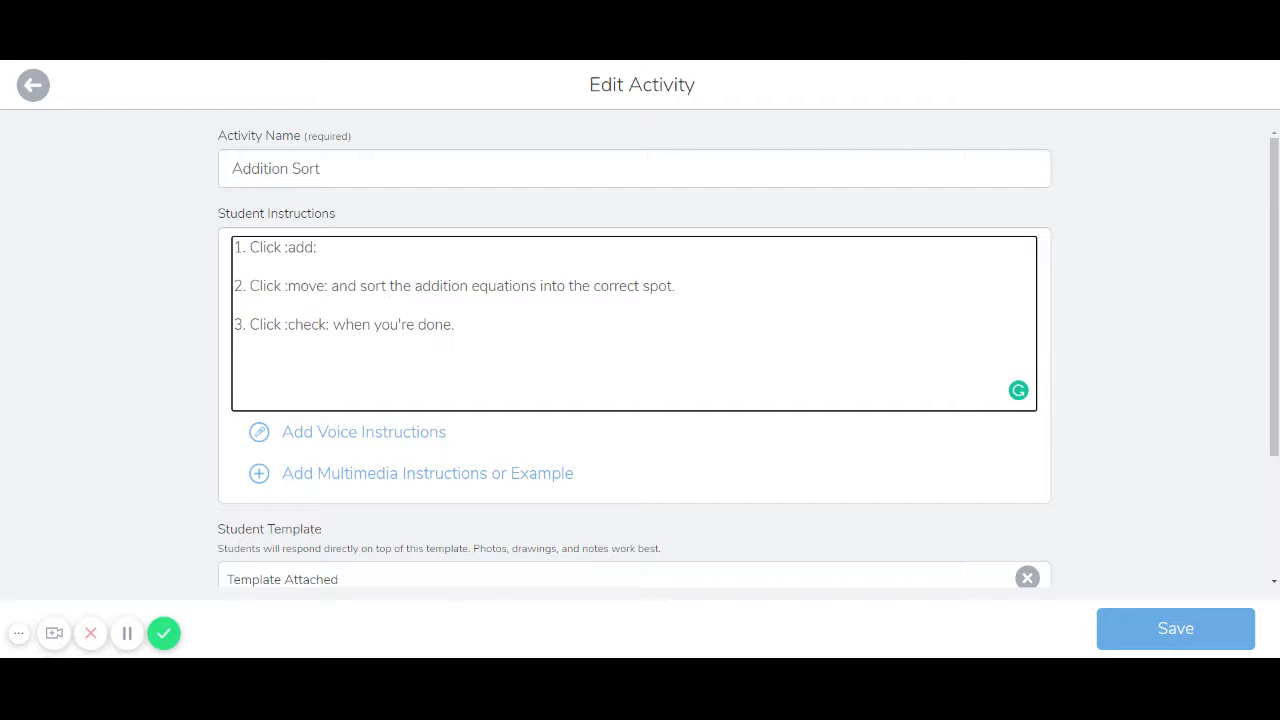
Record a first take of the voice instructions for the activity and delete that recording.
{"action": "left_click", "coordinate": [362, 440]}
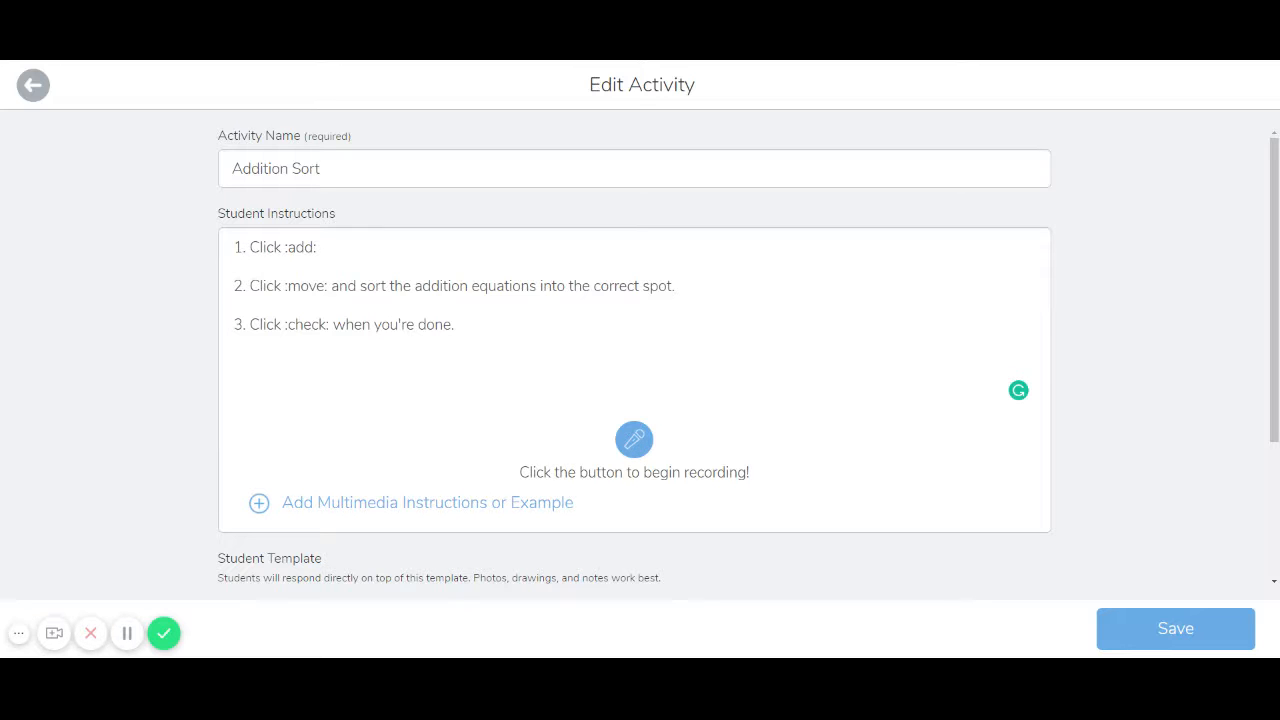
{"action": "left_click", "coordinate": [636, 441]}
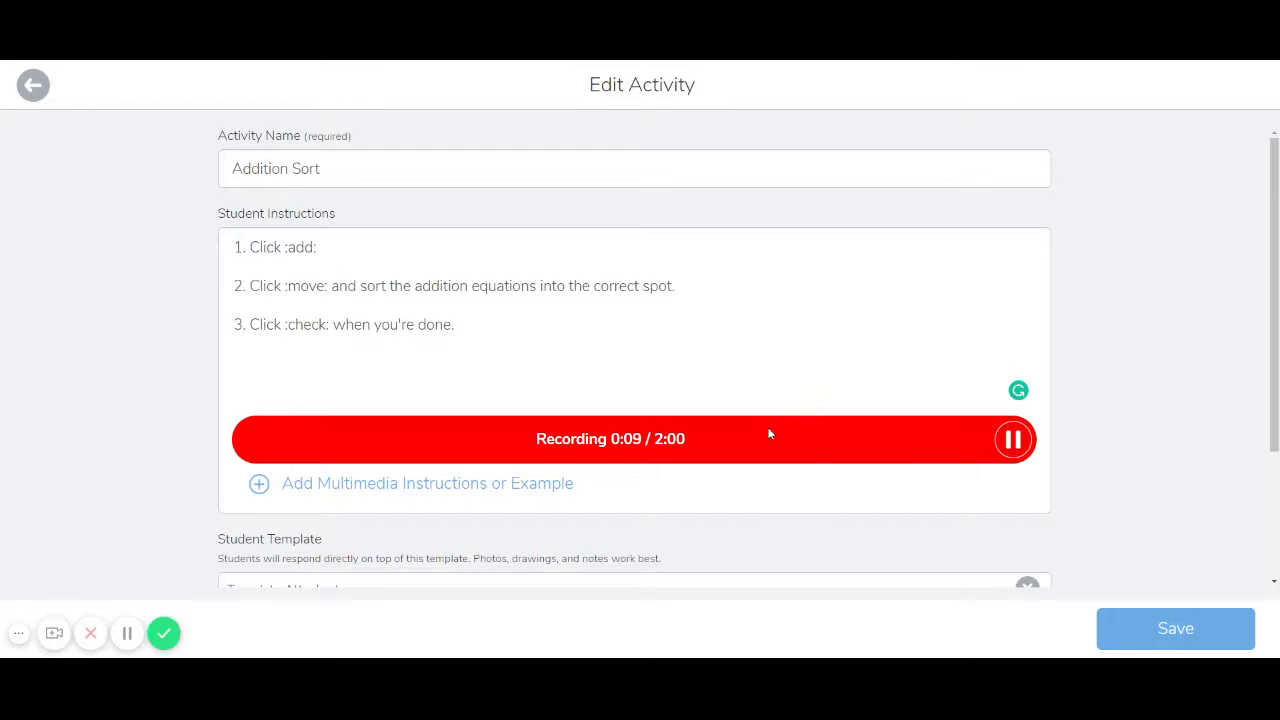
{"action": "left_click", "coordinate": [1010, 439]}
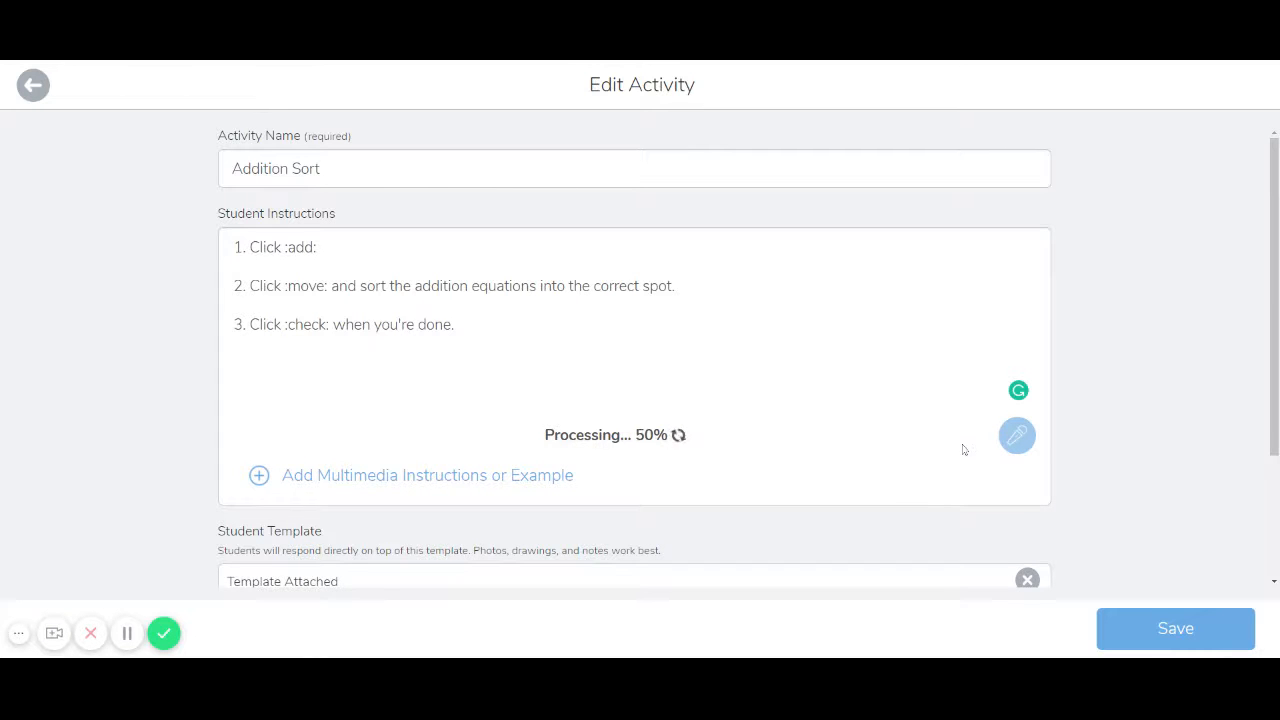
{"action": "left_click", "coordinate": [1016, 438]}
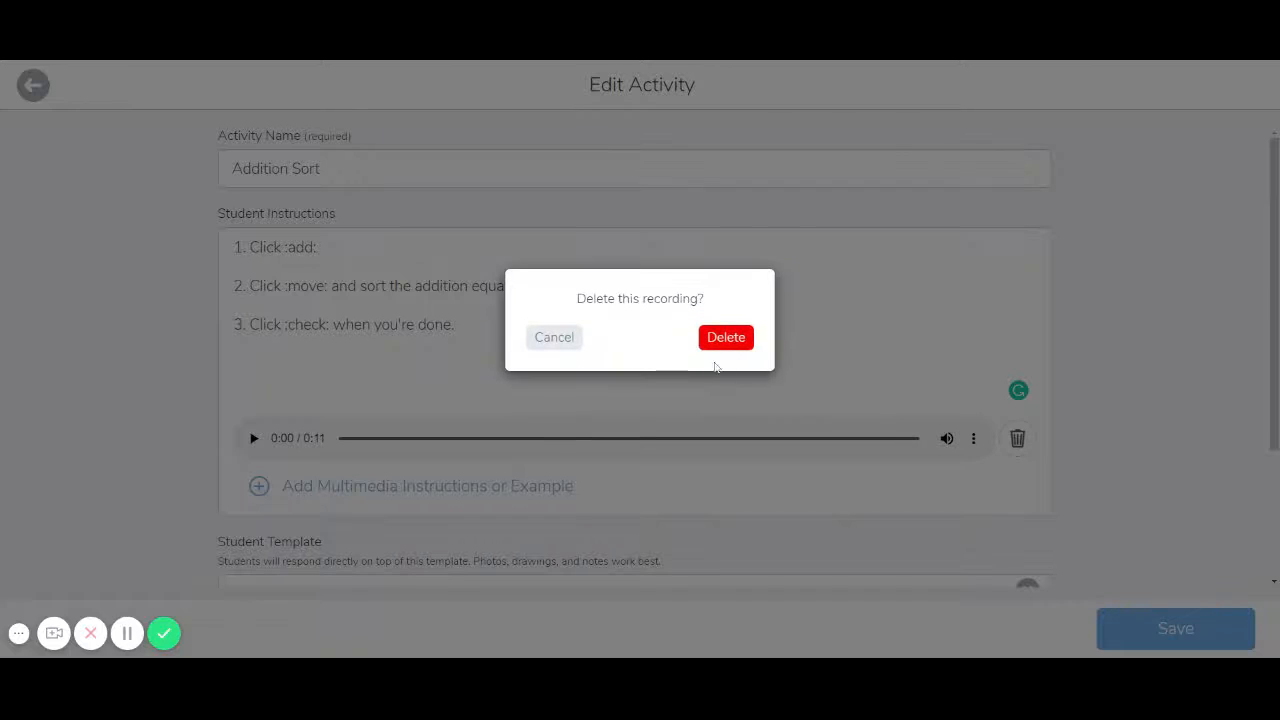
{"action": "left_click", "coordinate": [733, 344]}
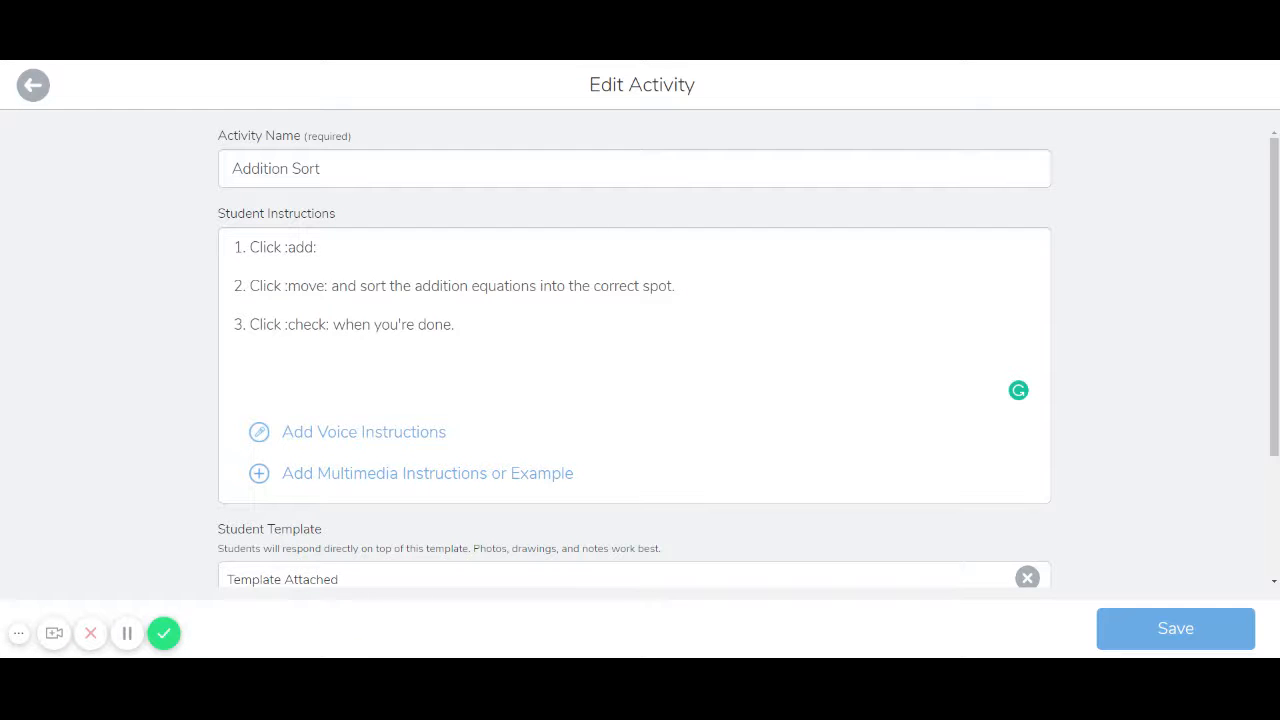
Record voice instructions about 12 seconds long for the student directions.
{"action": "left_click", "coordinate": [363, 438]}
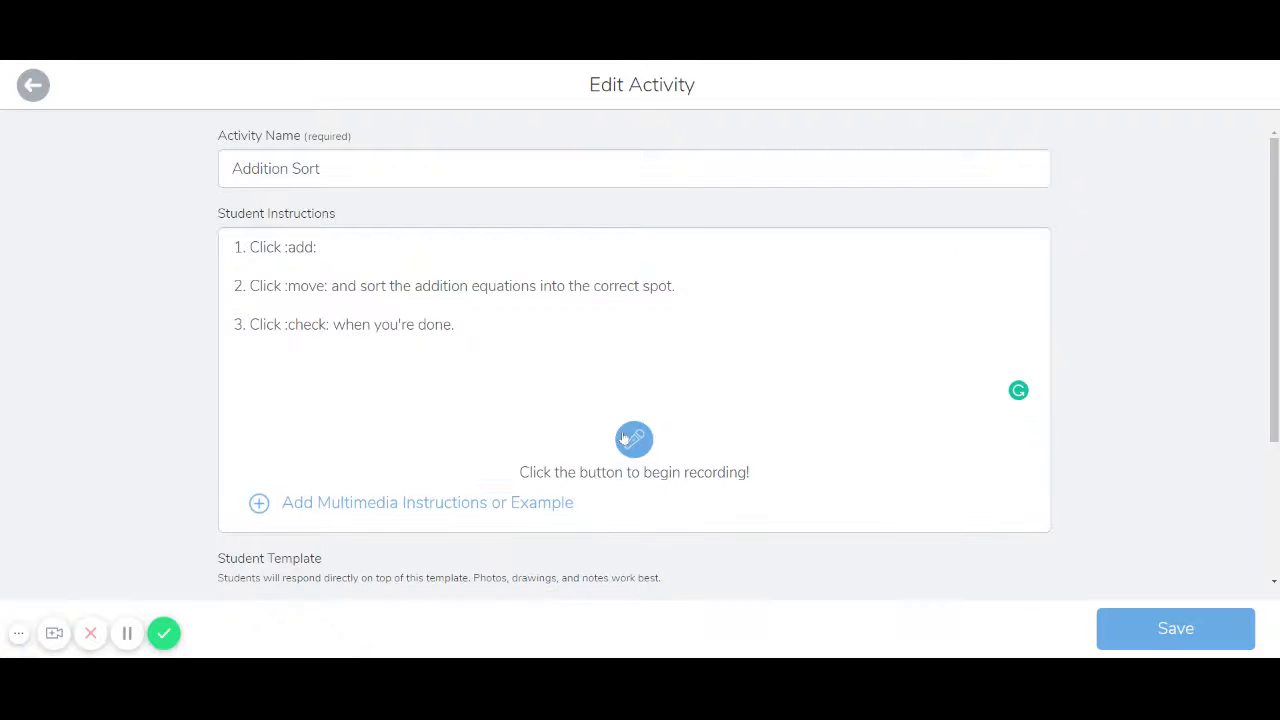
{"action": "left_click", "coordinate": [630, 440]}
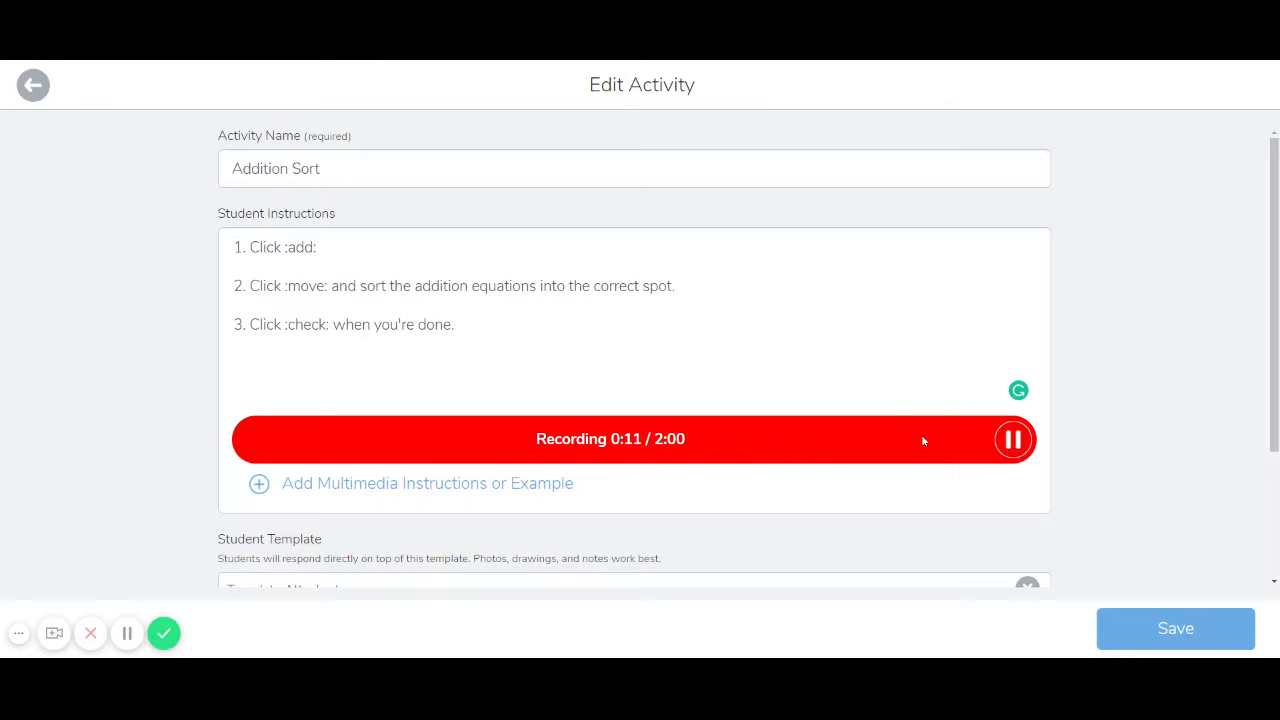
{"action": "left_click", "coordinate": [1010, 440]}
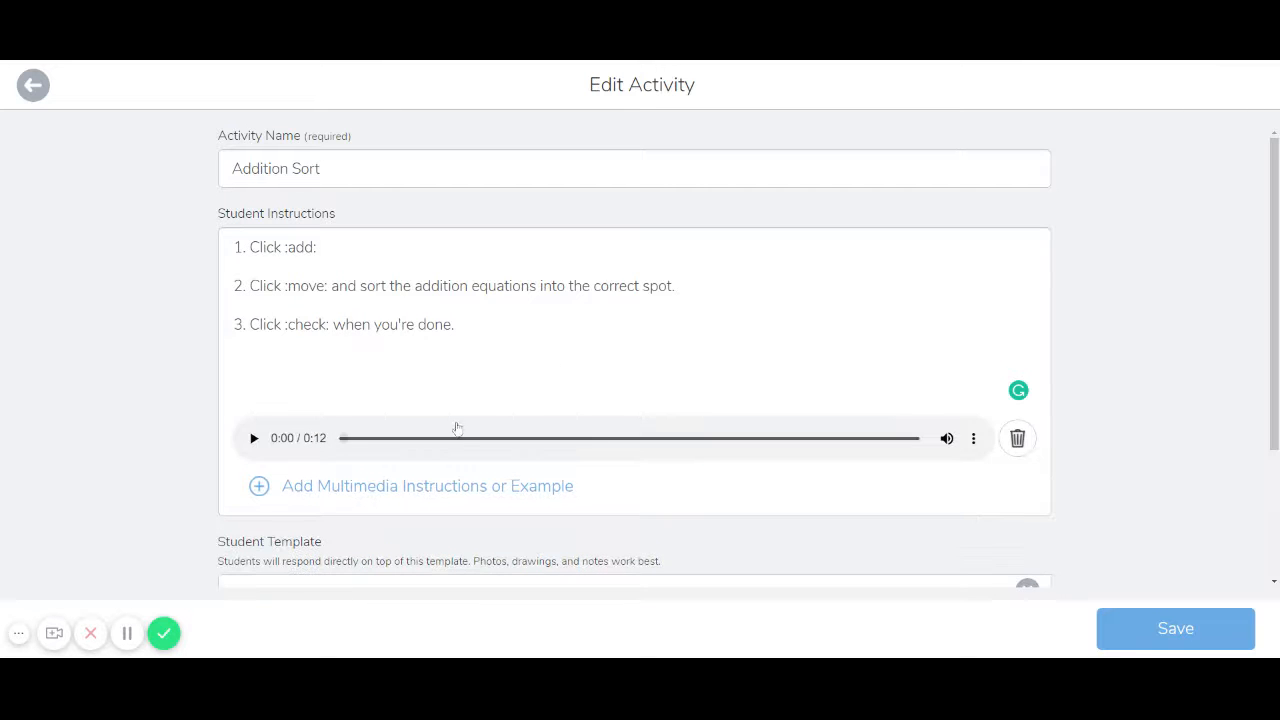
View the item types that can be attached as multimedia instructions or an example, and return to the activity.
{"action": "scroll", "coordinate": [387, 432], "scroll_direction": "down", "scroll_amount": 1}
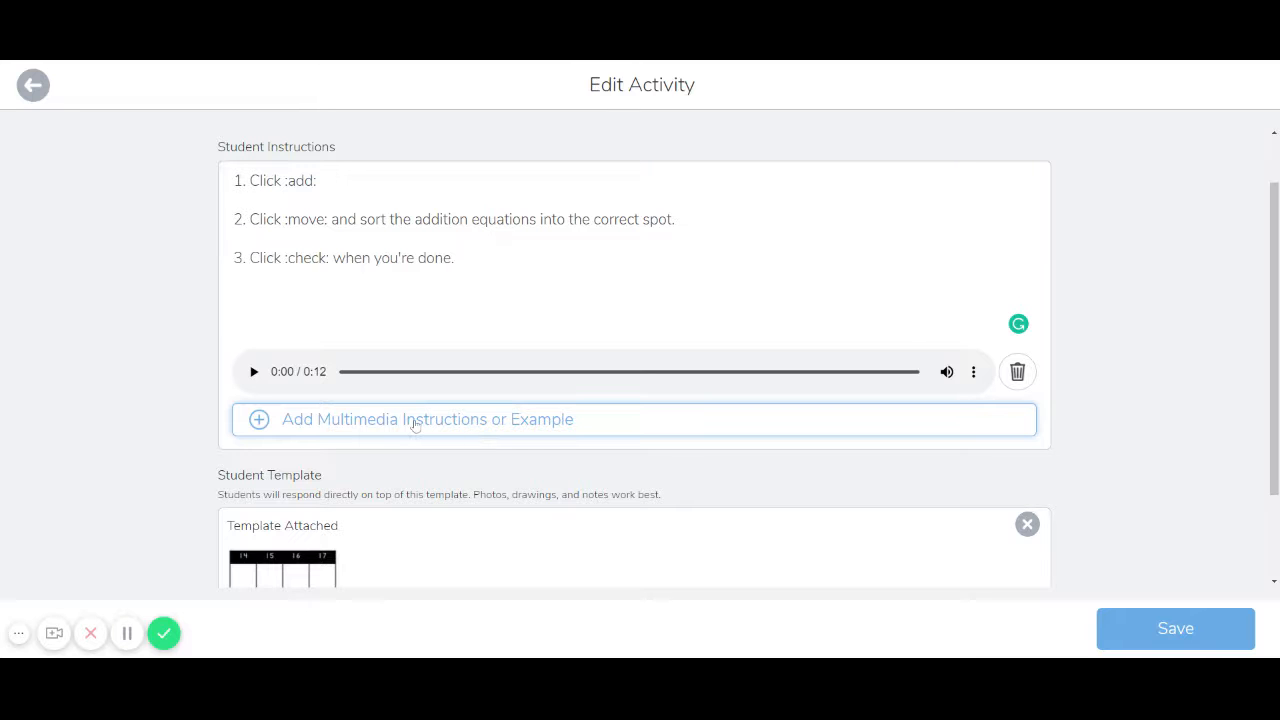
{"action": "left_click", "coordinate": [355, 427]}
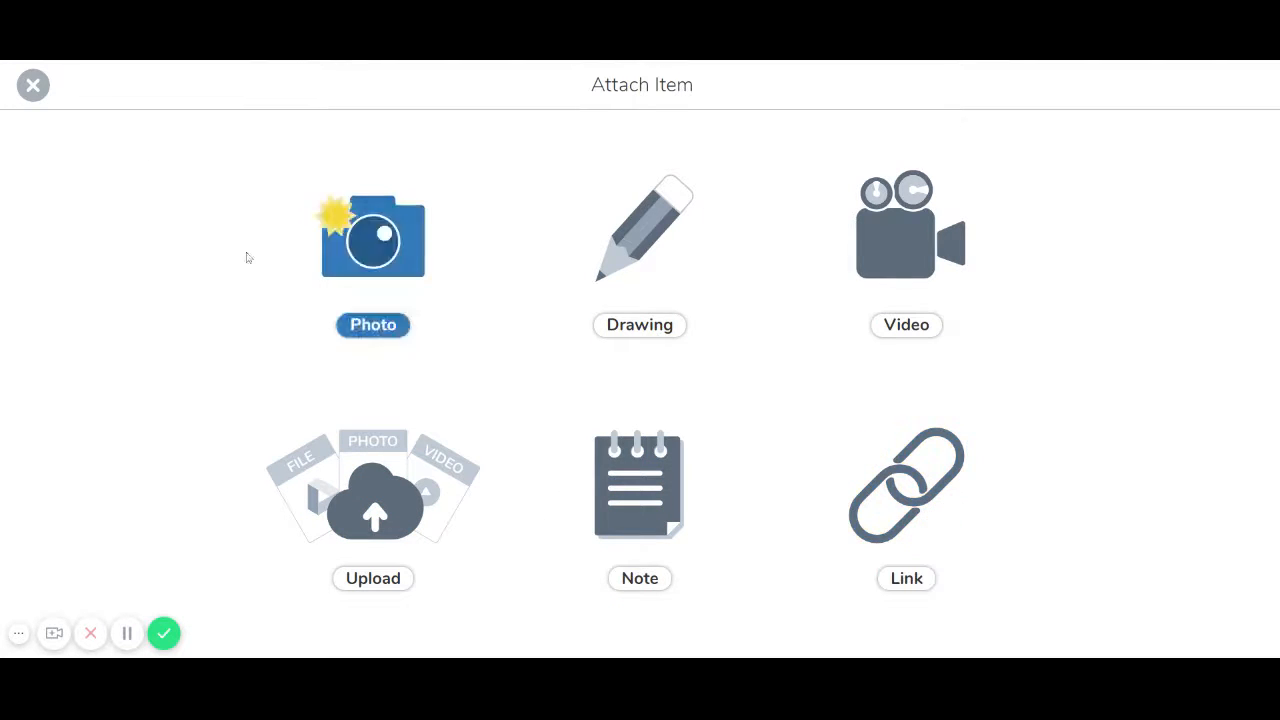
{"action": "left_click", "coordinate": [33, 86]}
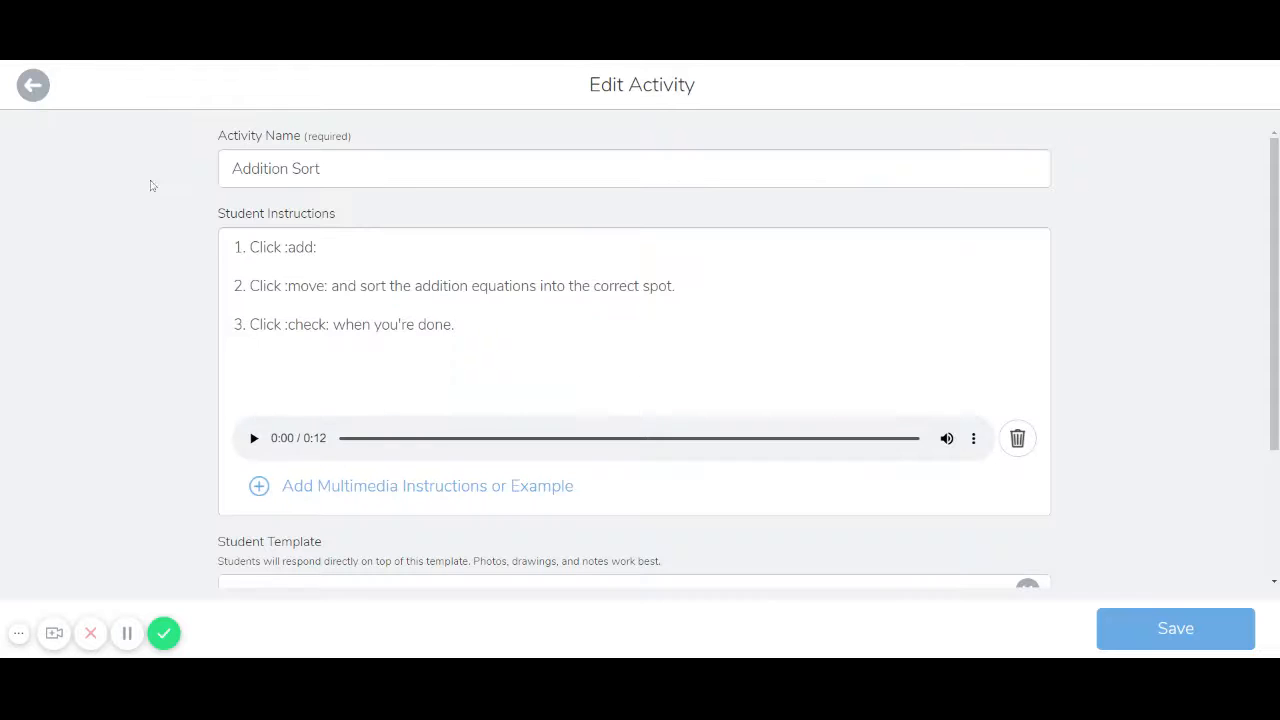
Open the attached student template for editing and duplicate its first page.
{"action": "scroll", "coordinate": [437, 488], "scroll_direction": "down", "scroll_amount": 3}
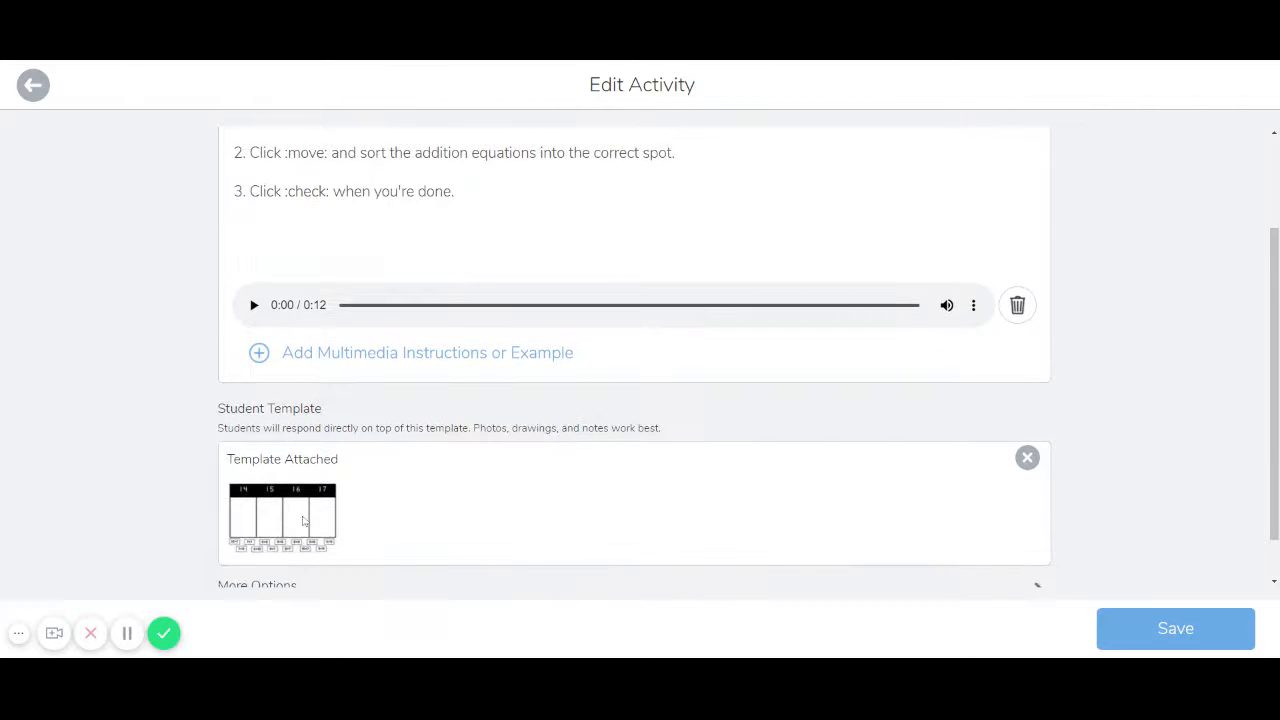
{"action": "scroll", "coordinate": [305, 538], "scroll_direction": "down", "scroll_amount": 1}
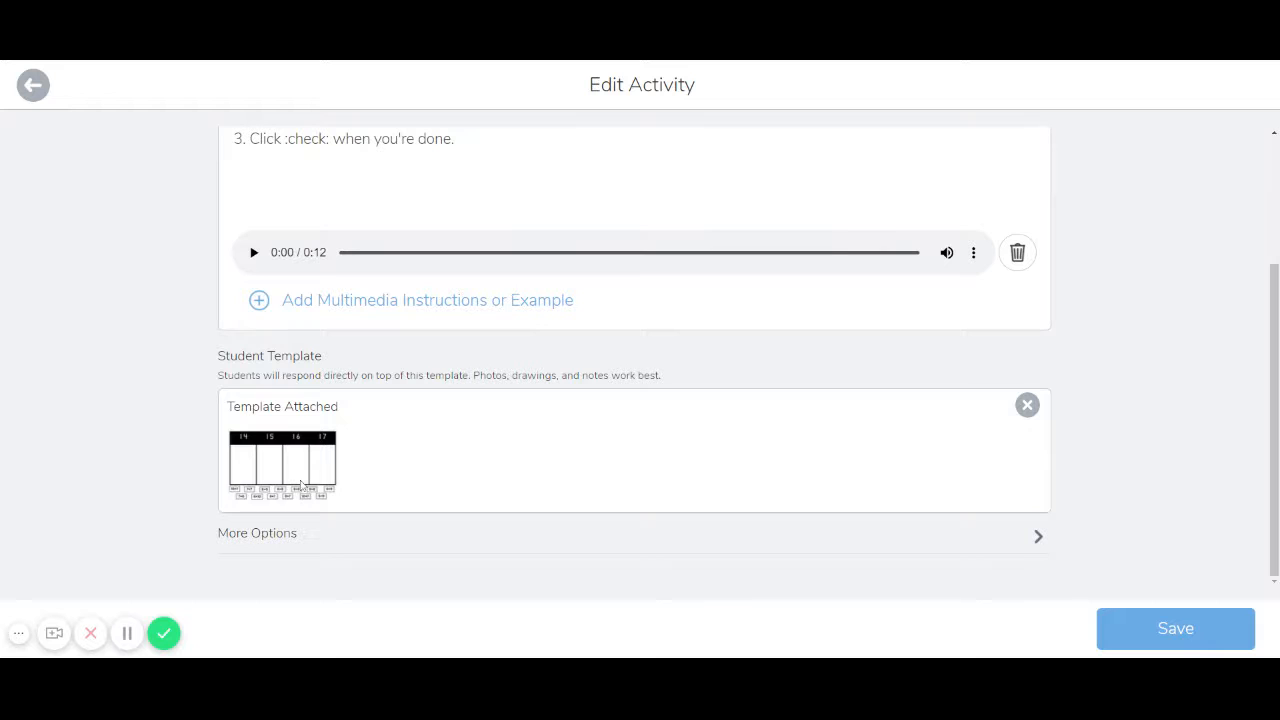
{"action": "left_click", "coordinate": [300, 485]}
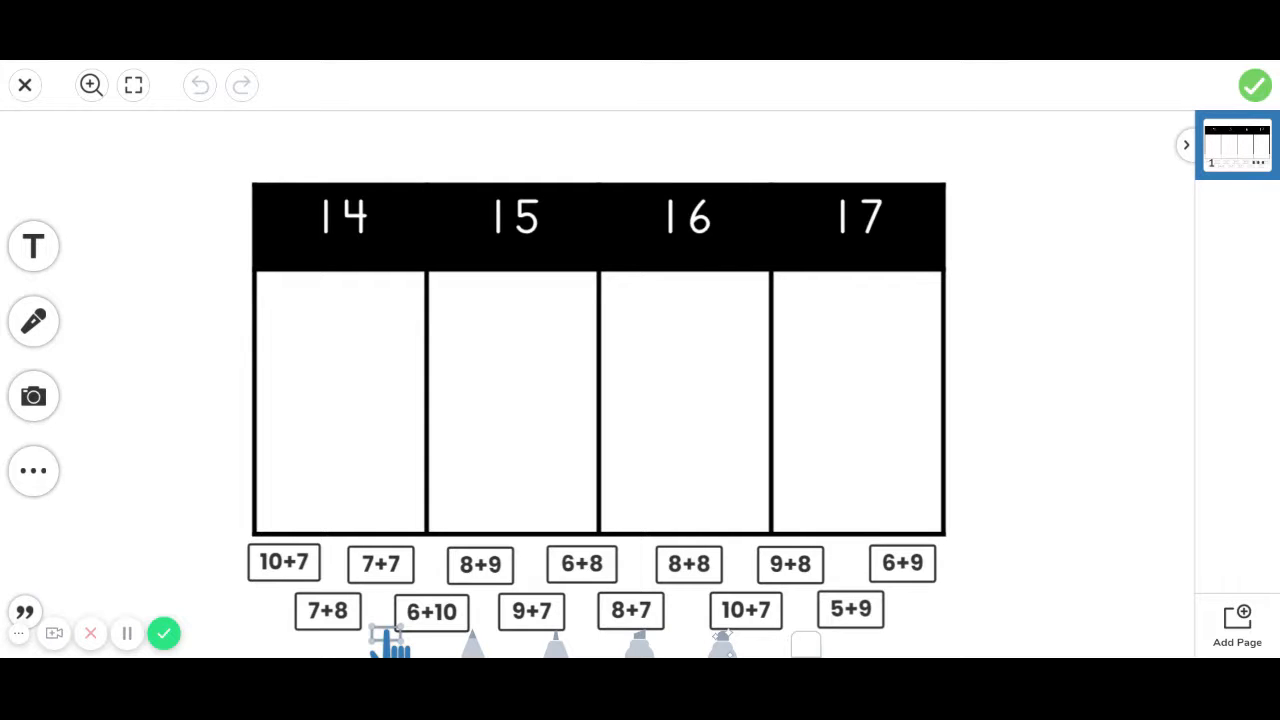
{"action": "left_click", "coordinate": [1260, 164]}
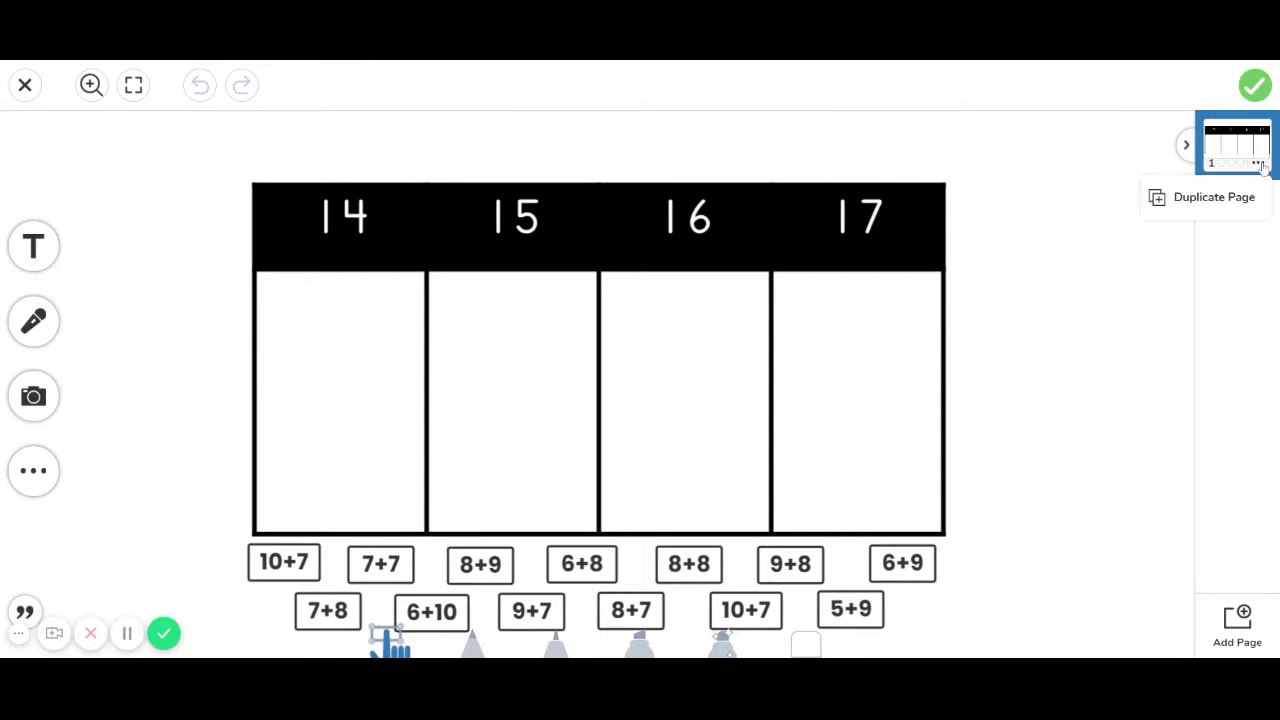
{"action": "left_click", "coordinate": [1240, 199]}
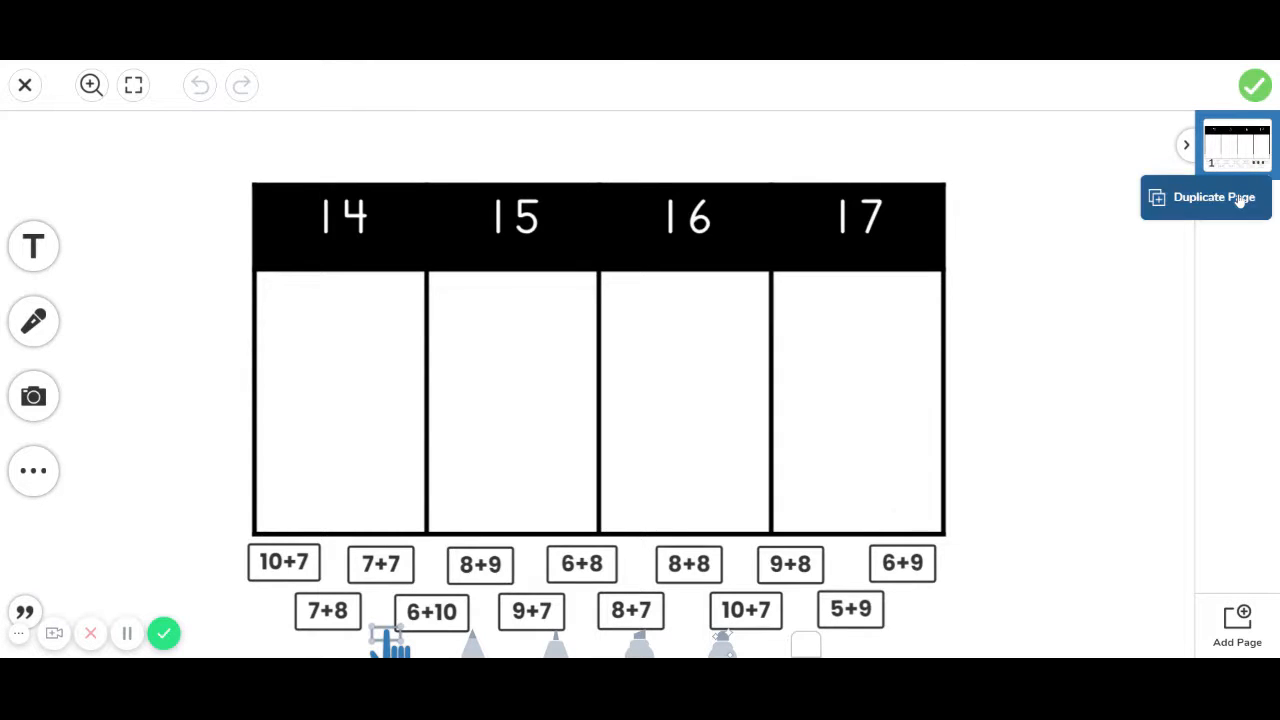
Start a recording on the first page and sort the 10+7 card into the 17 column and the 6+8 card into the 14 column.
{"action": "left_click", "coordinate": [1241, 153]}
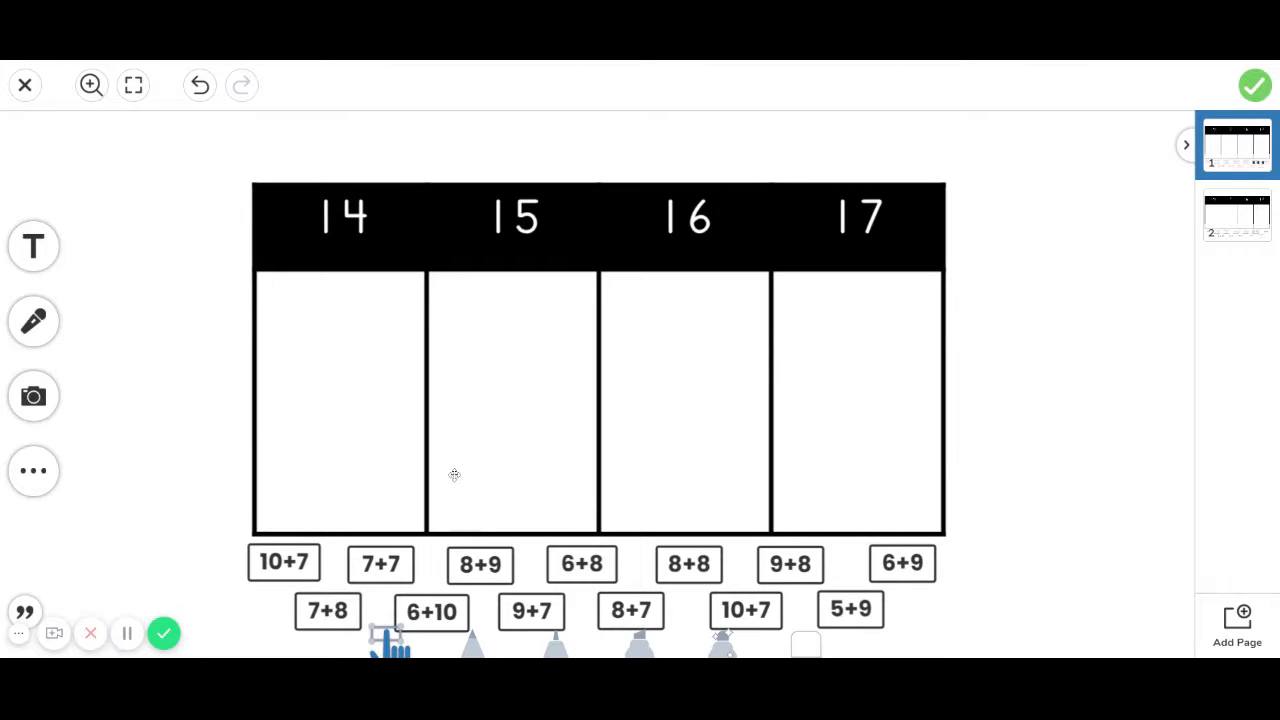
{"action": "left_click", "coordinate": [42, 322]}
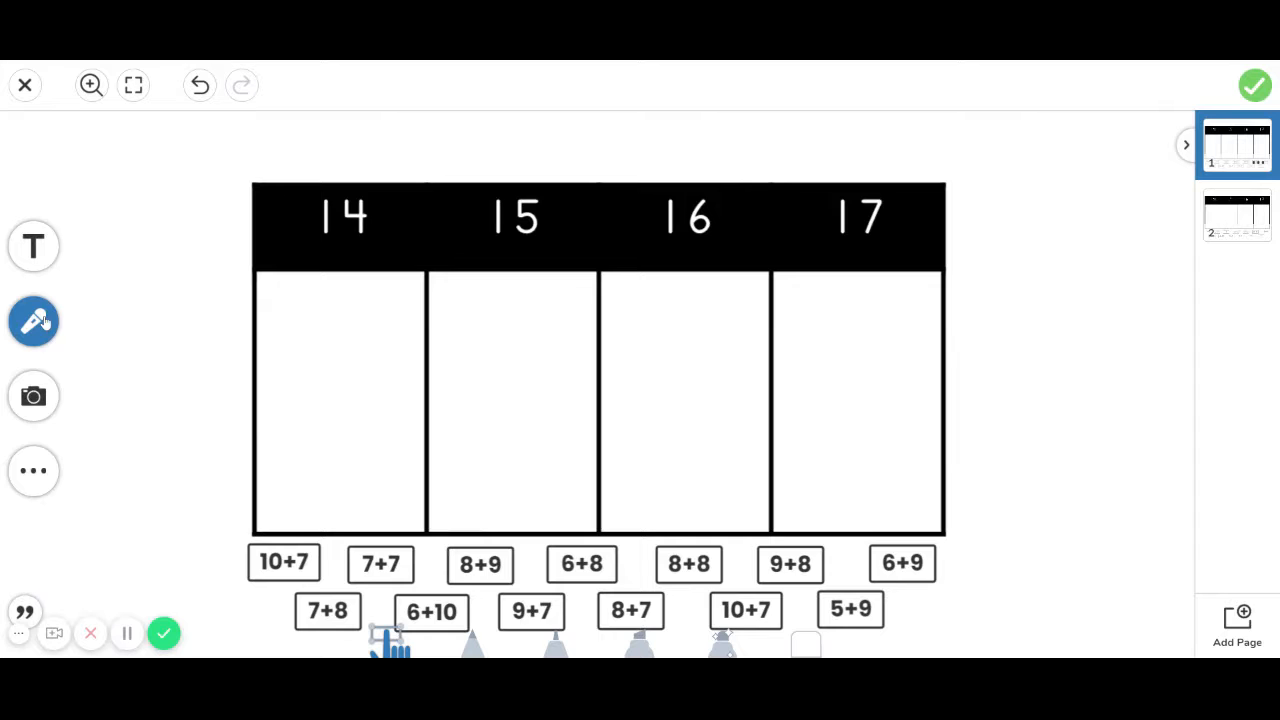
{"action": "left_click", "coordinate": [44, 322]}
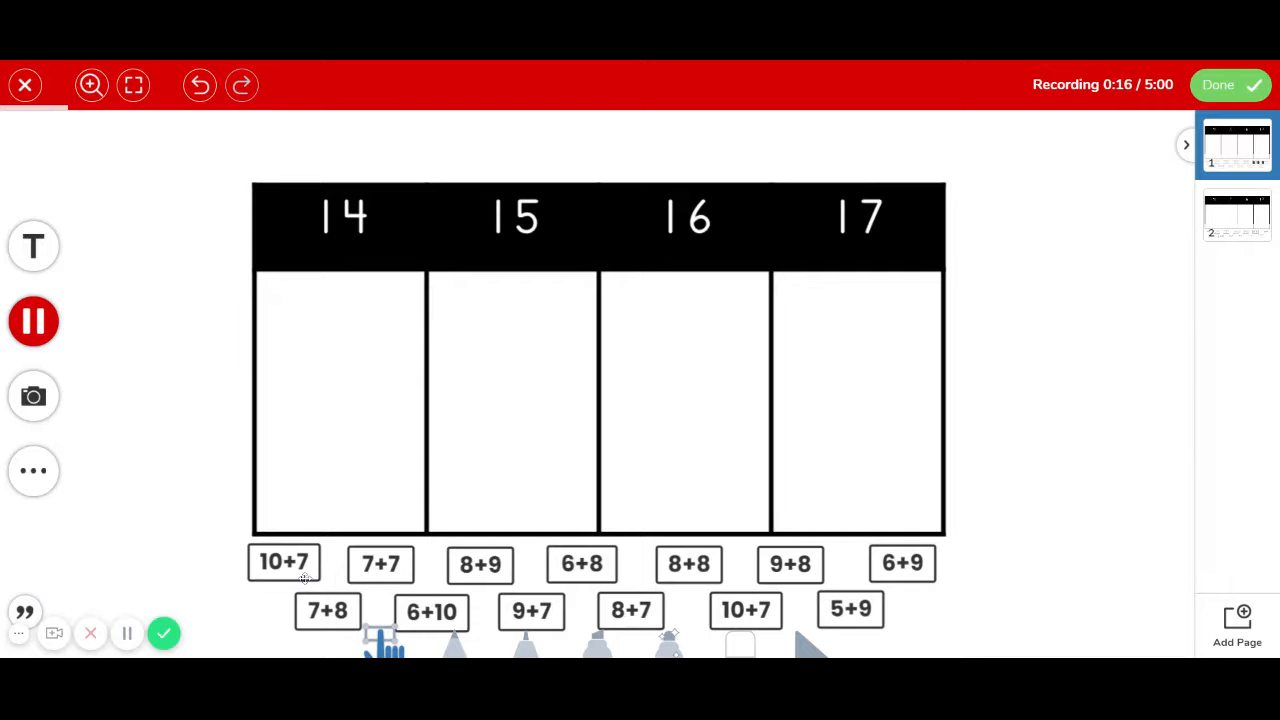
{"action": "left_click_drag", "start_coordinate": [305, 585], "coordinate": [378, 406]}
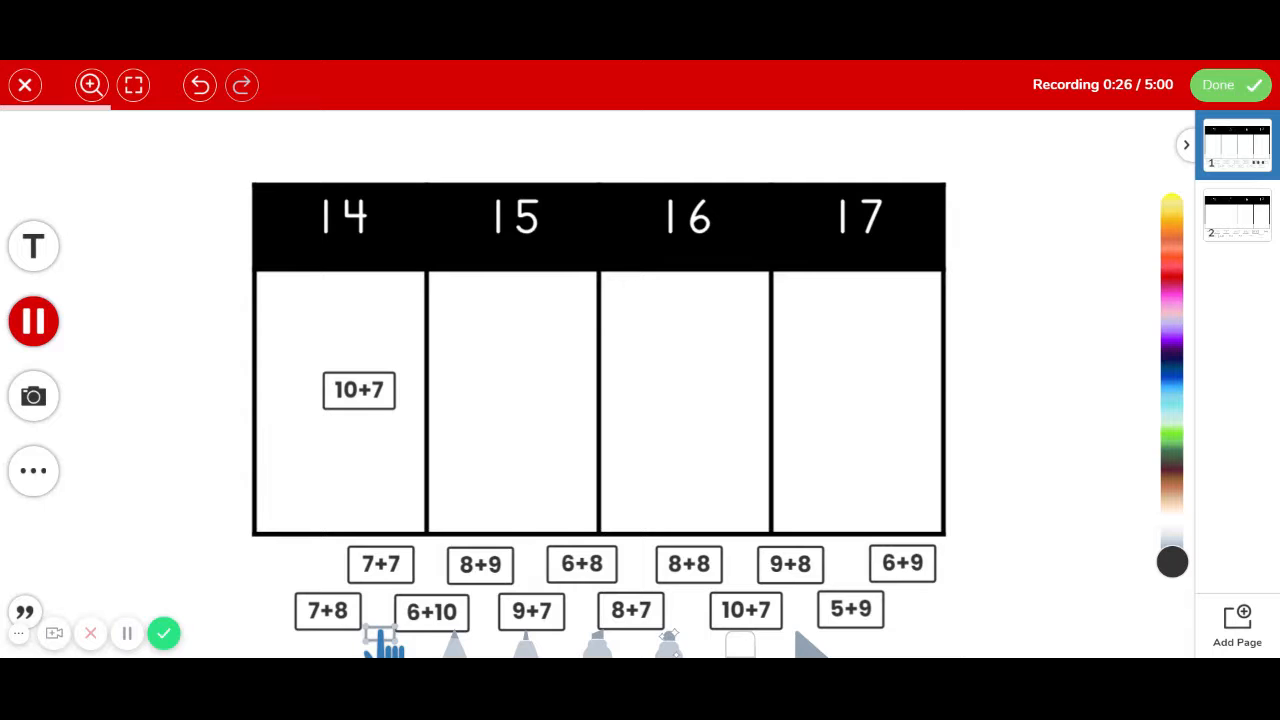
{"action": "left_click_drag", "start_coordinate": [378, 400], "coordinate": [880, 315]}
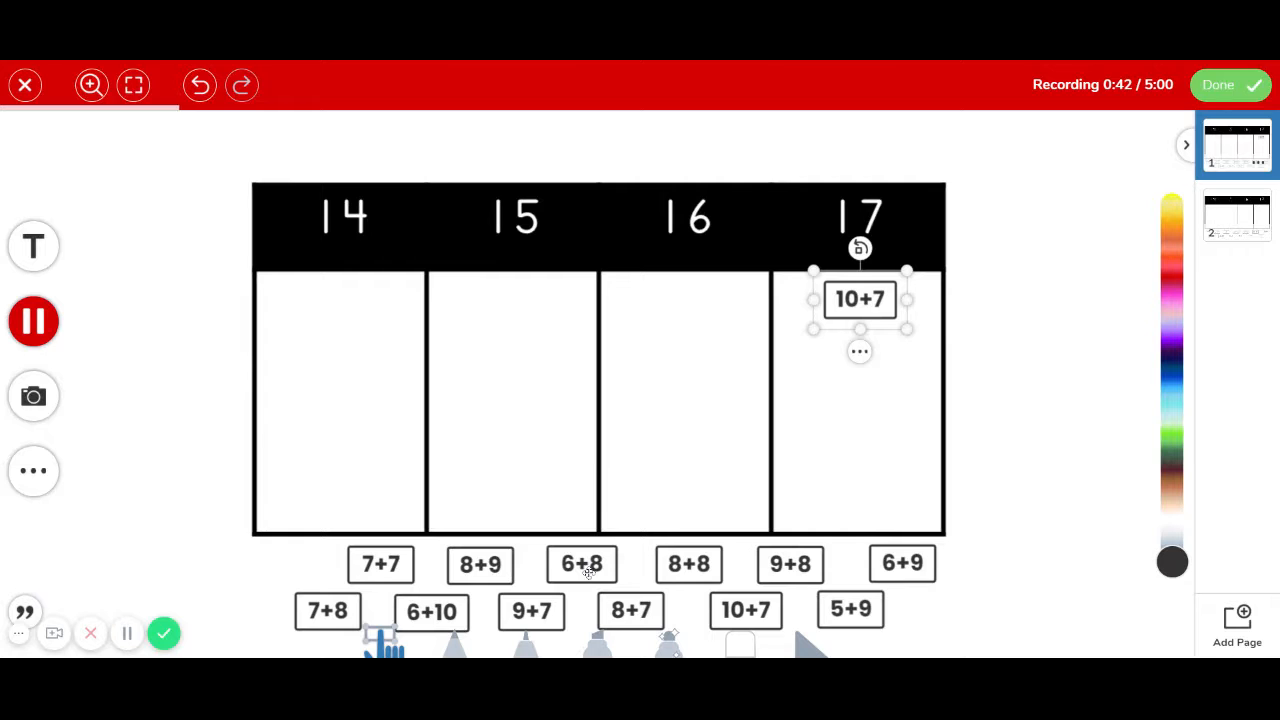
{"action": "left_click_drag", "start_coordinate": [595, 572], "coordinate": [545, 472]}
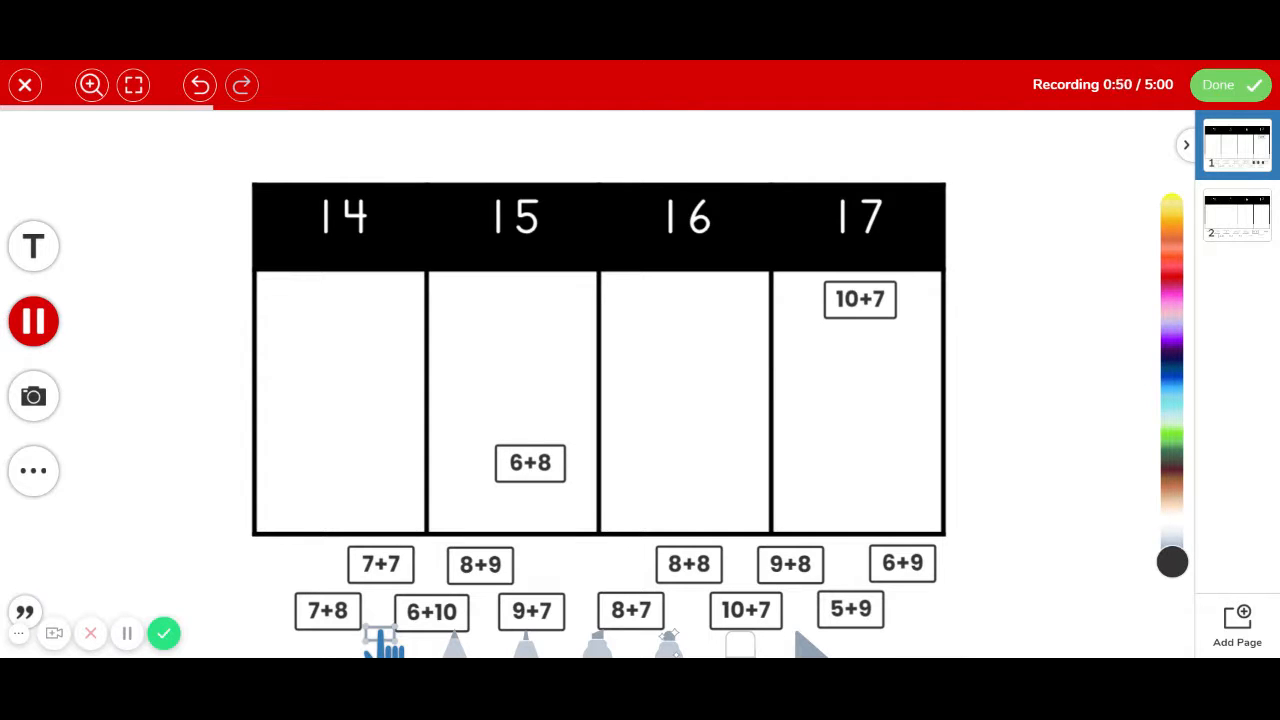
{"action": "left_click_drag", "start_coordinate": [547, 470], "coordinate": [360, 318]}
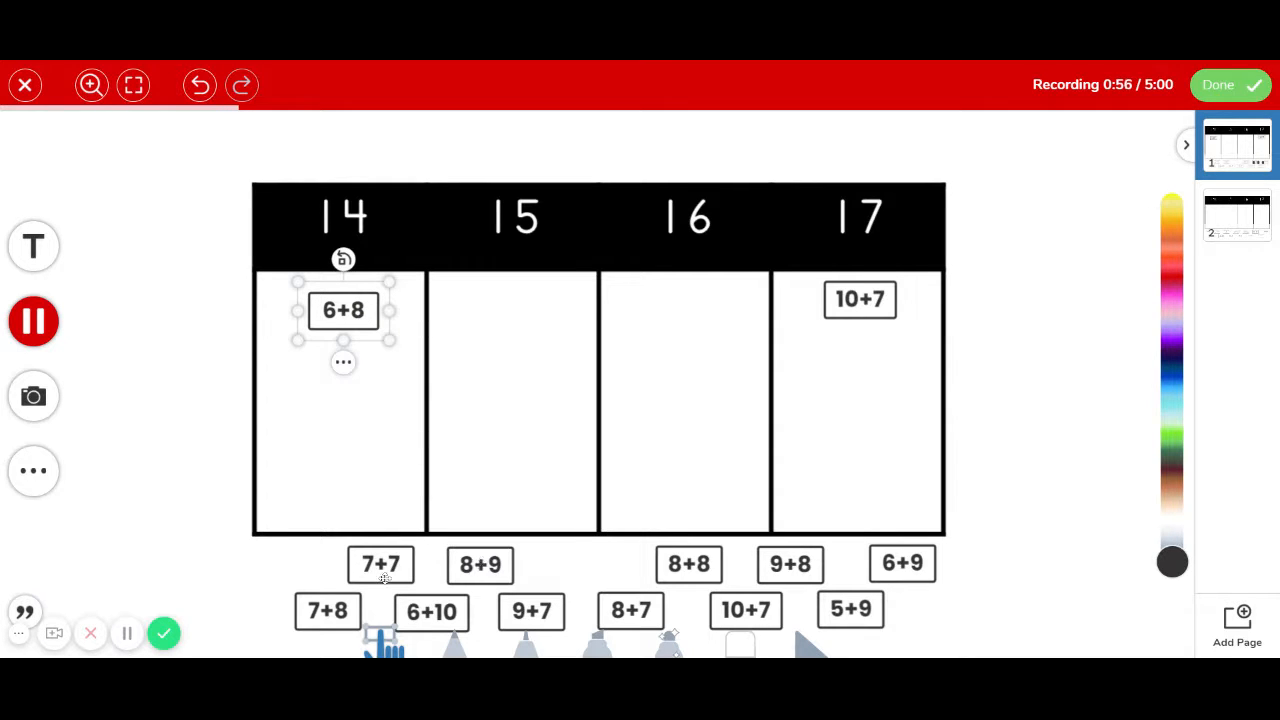
Demonstrate moving the 7+7 and 8+9 cards into the 15 column and back below the table, and finish the recording.
{"action": "left_click_drag", "start_coordinate": [384, 578], "coordinate": [508, 460]}
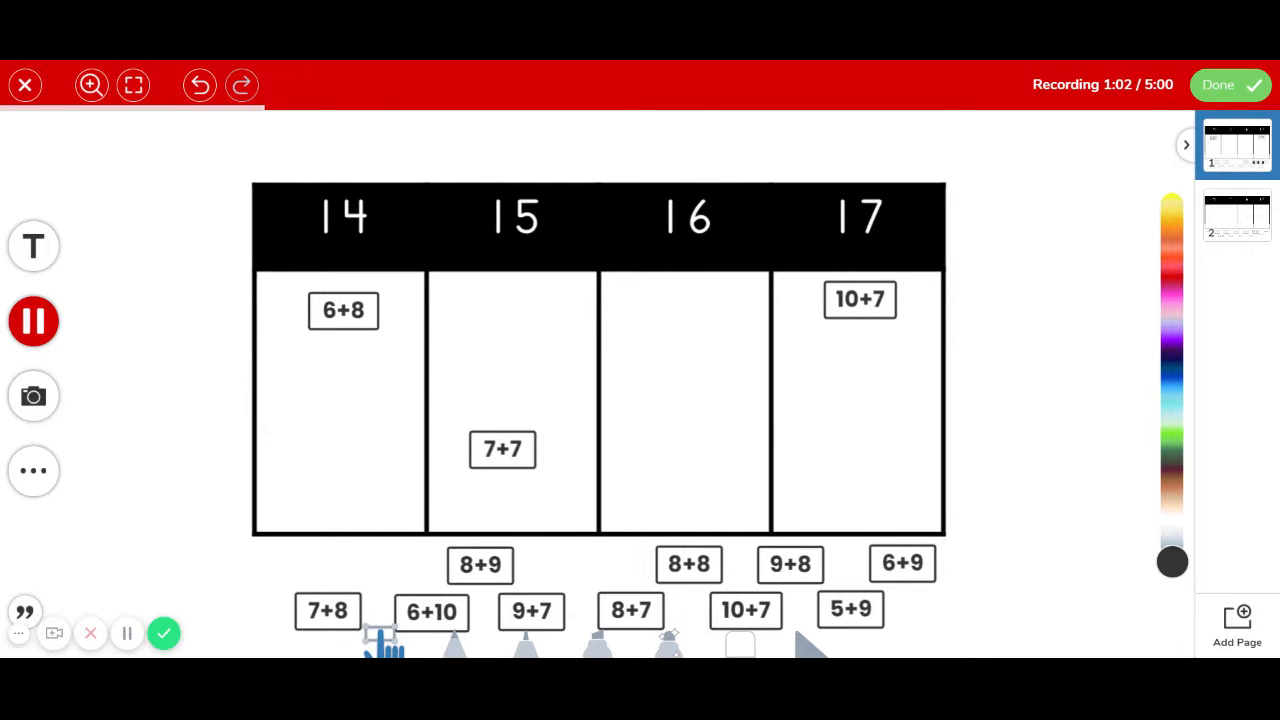
{"action": "left_click_drag", "start_coordinate": [518, 476], "coordinate": [366, 573]}
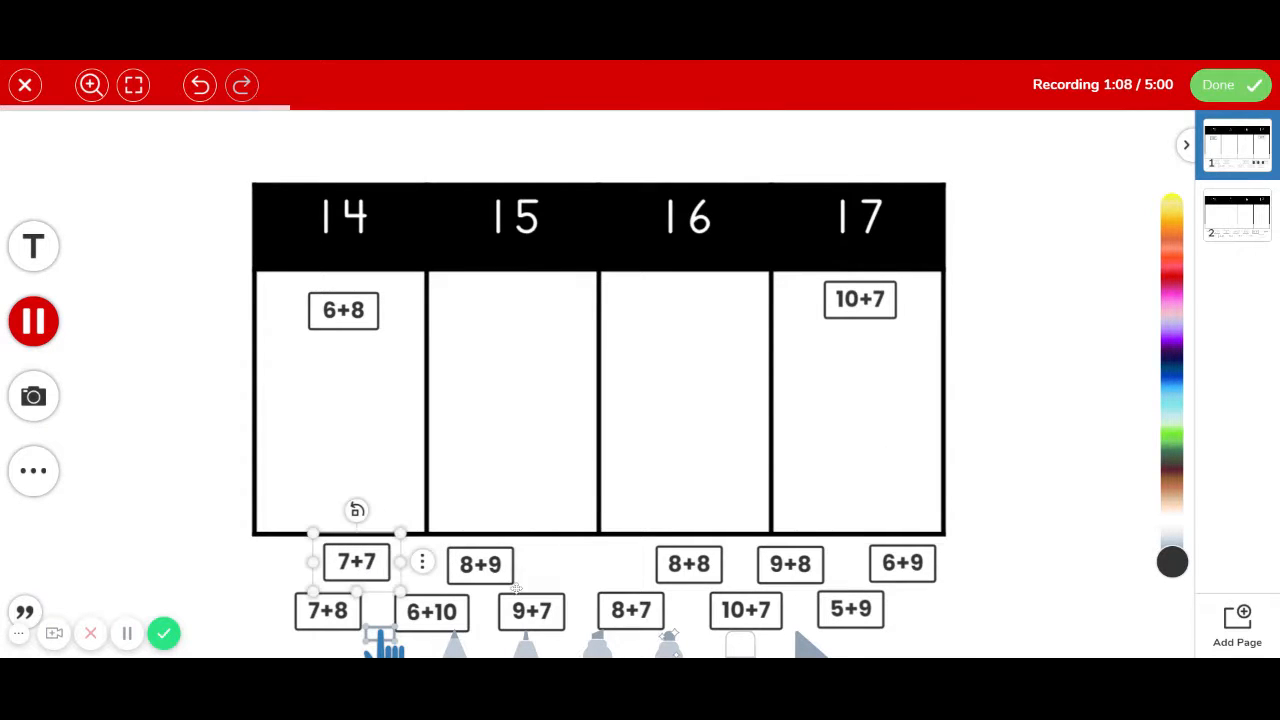
{"action": "left_click_drag", "start_coordinate": [498, 580], "coordinate": [520, 518]}
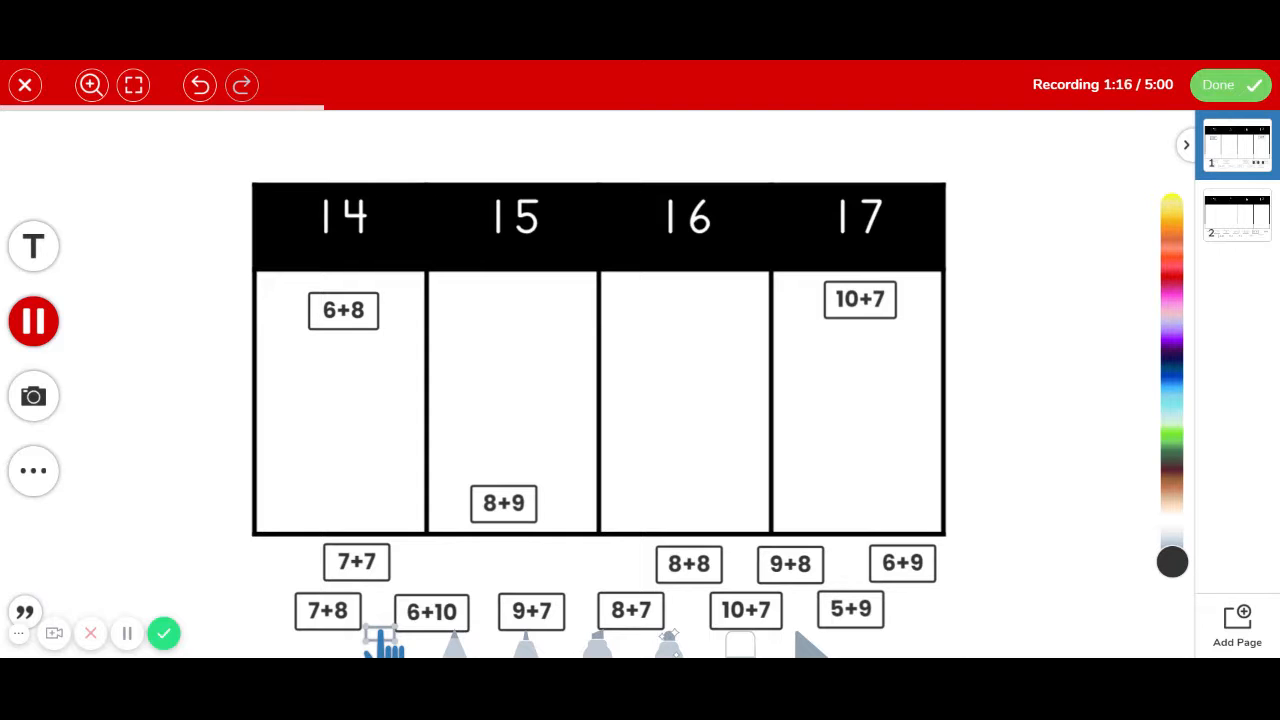
{"action": "left_click_drag", "start_coordinate": [503, 503], "coordinate": [510, 557]}
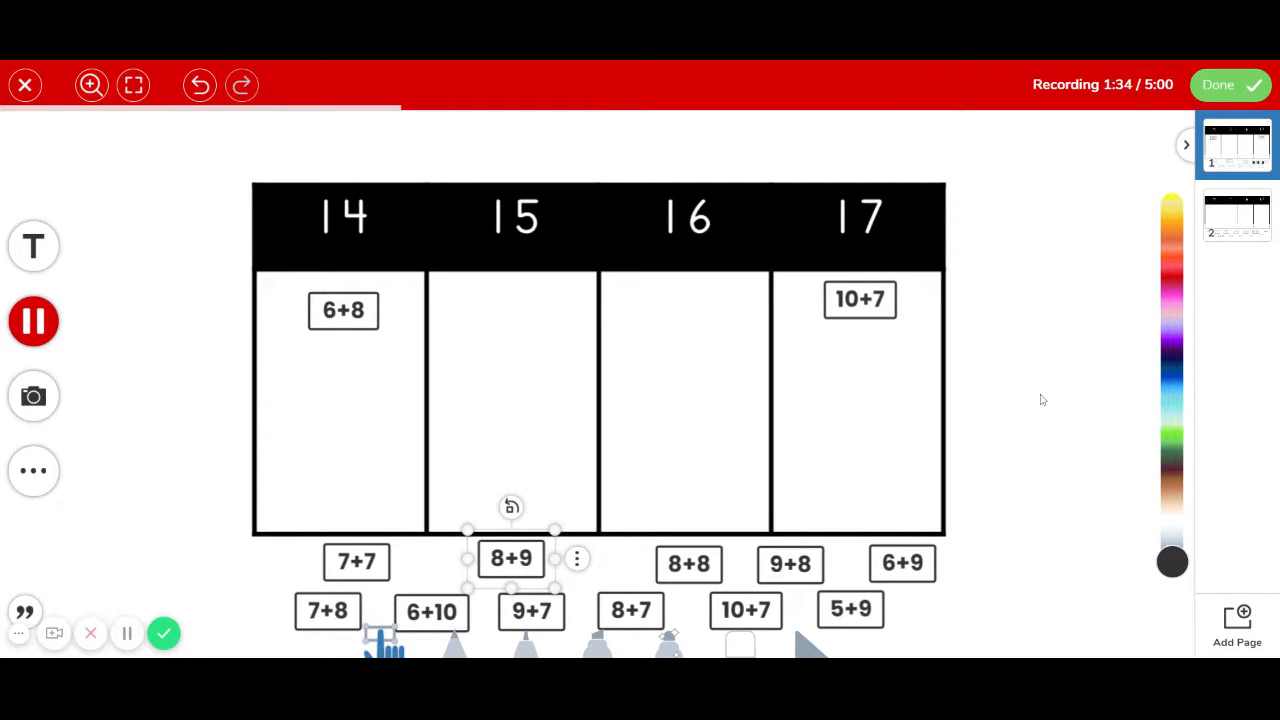
{"action": "left_click", "coordinate": [1218, 88]}
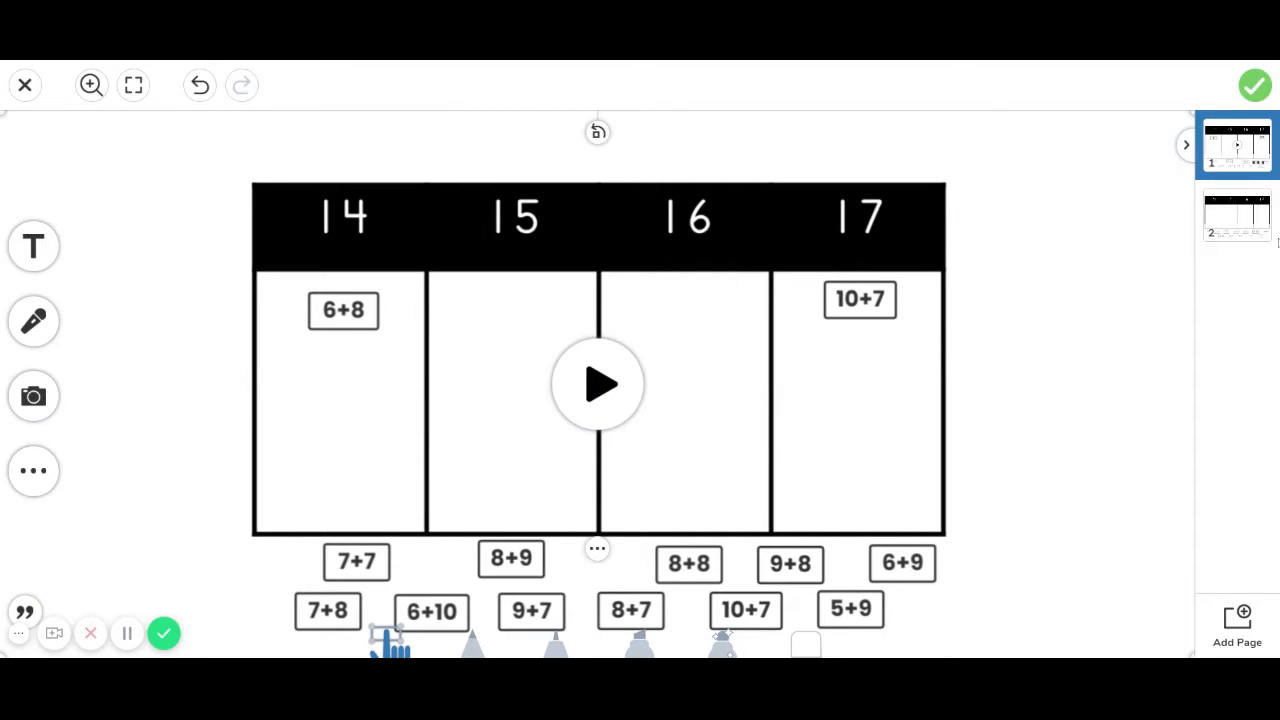
Compare the recorded example on the first page with the unsorted second page, ending on the second page.
{"action": "left_click", "coordinate": [1240, 226]}
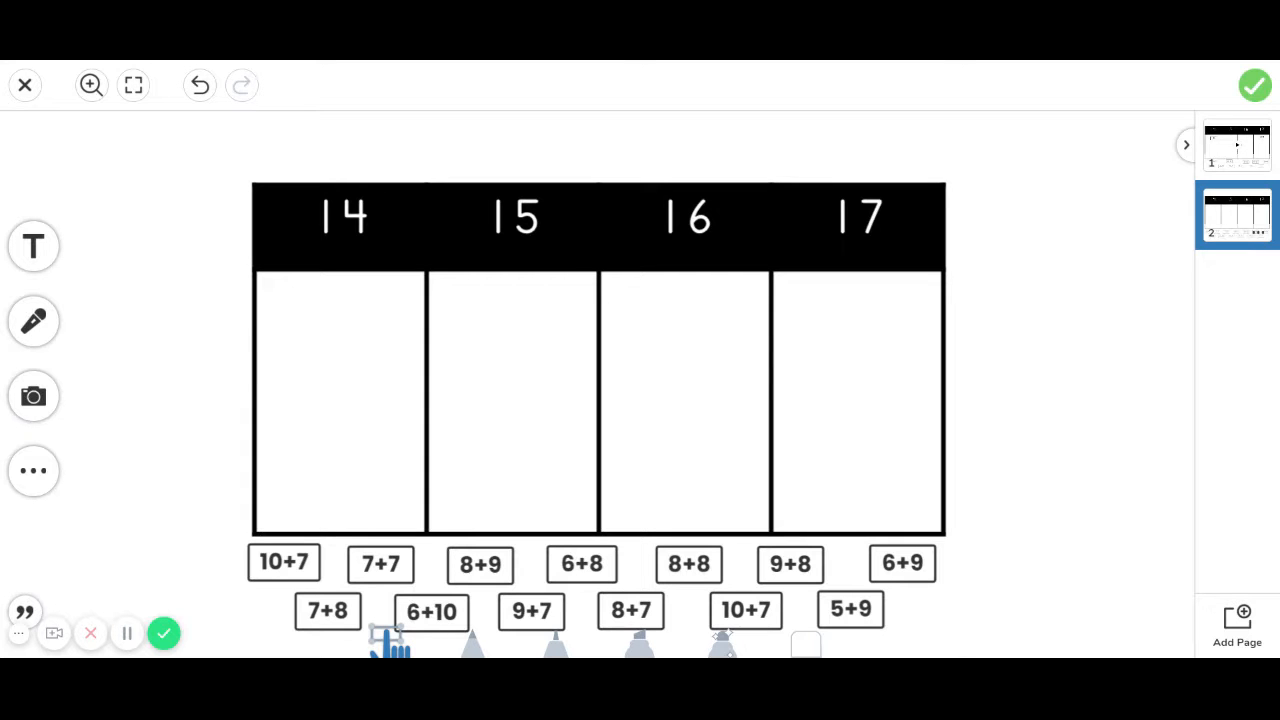
{"action": "left_click", "coordinate": [1220, 162]}
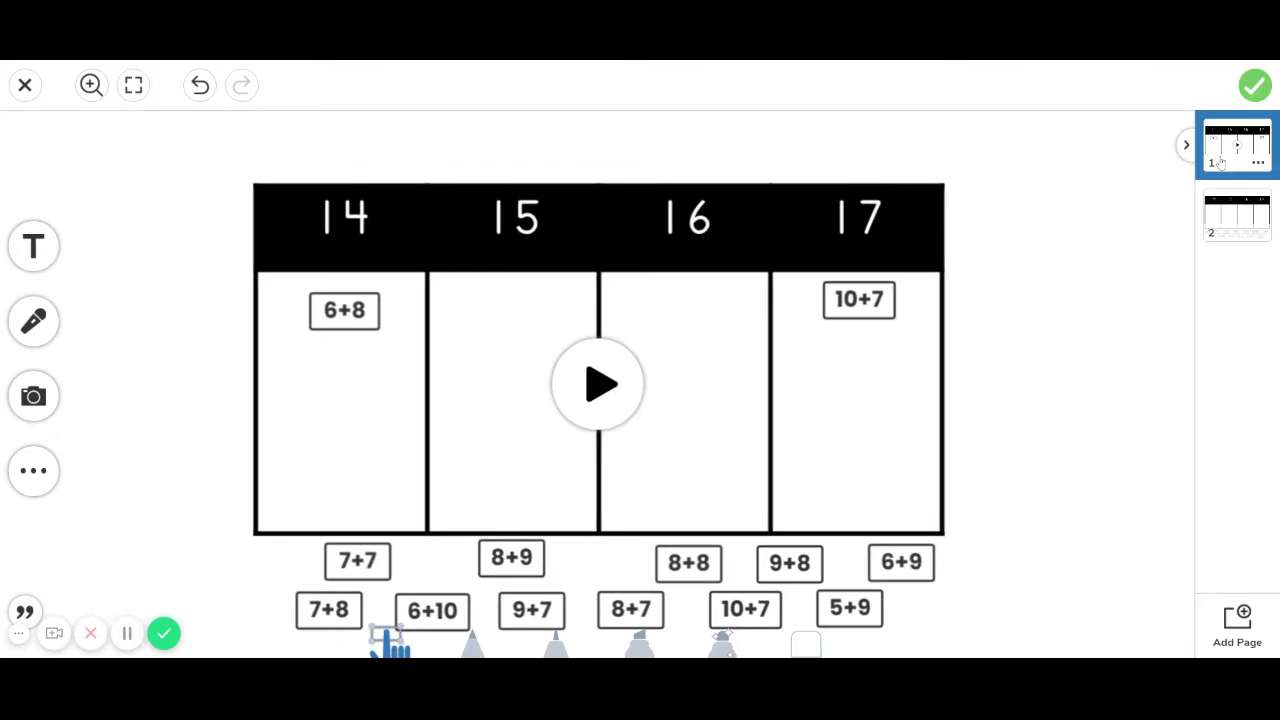
{"action": "left_click", "coordinate": [1227, 233]}
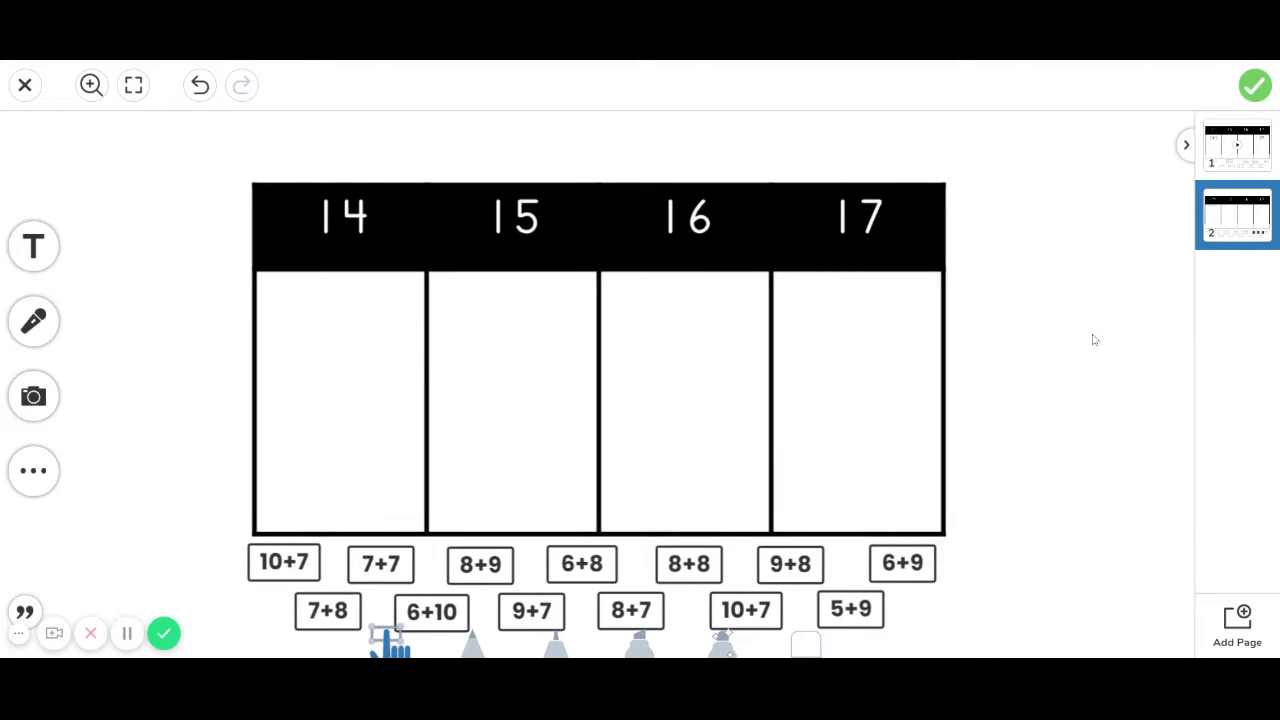